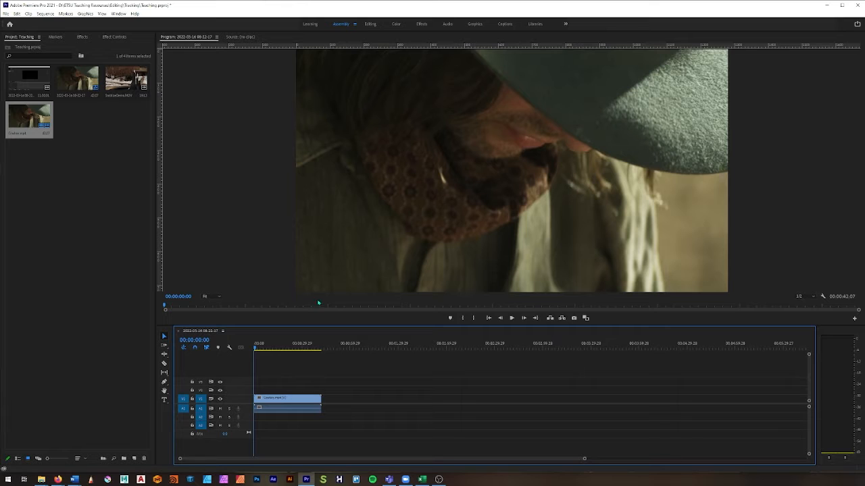
Step: Switch to the Editing workspace and search the effects library for "level"
{"action": "left_click", "coordinate": [396, 24]}
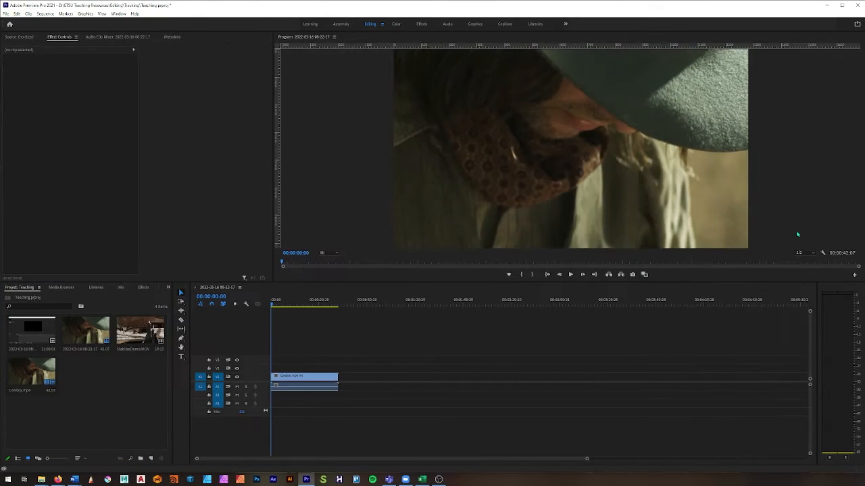
{"action": "left_click", "coordinate": [144, 288]}
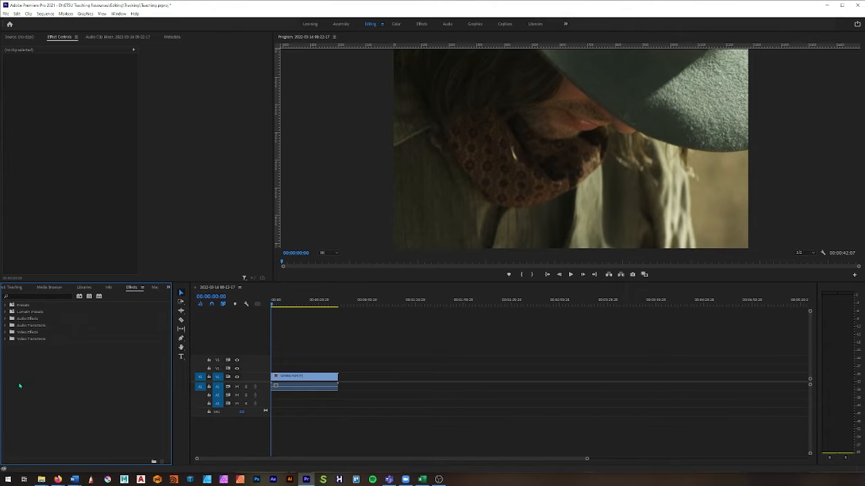
{"action": "left_click", "coordinate": [19, 296]}
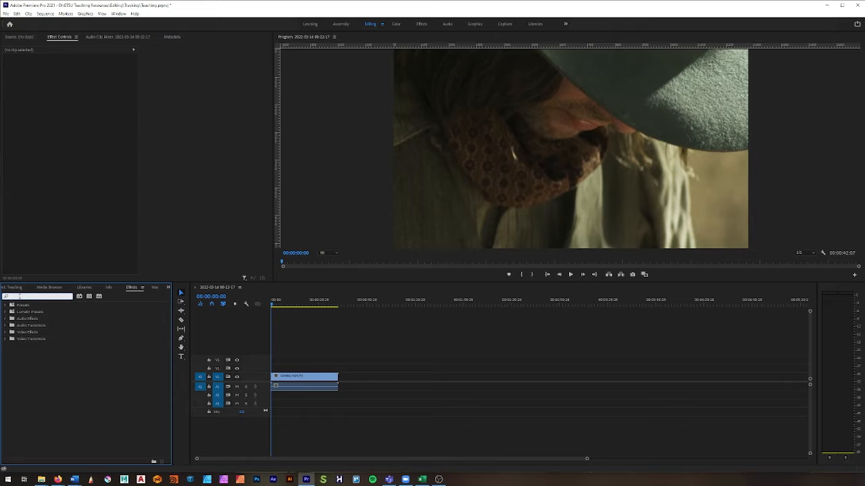
{"action": "type", "text": "level"}
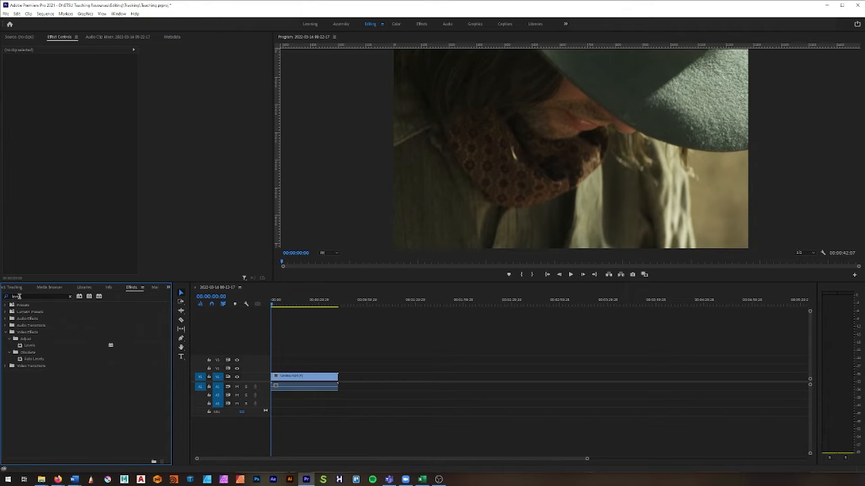
Step: Switch to the Color workspace, narrow the Lumetri Scopes area and select the Cowboy.mp4 clip in the timeline
{"action": "left_click", "coordinate": [395, 23]}
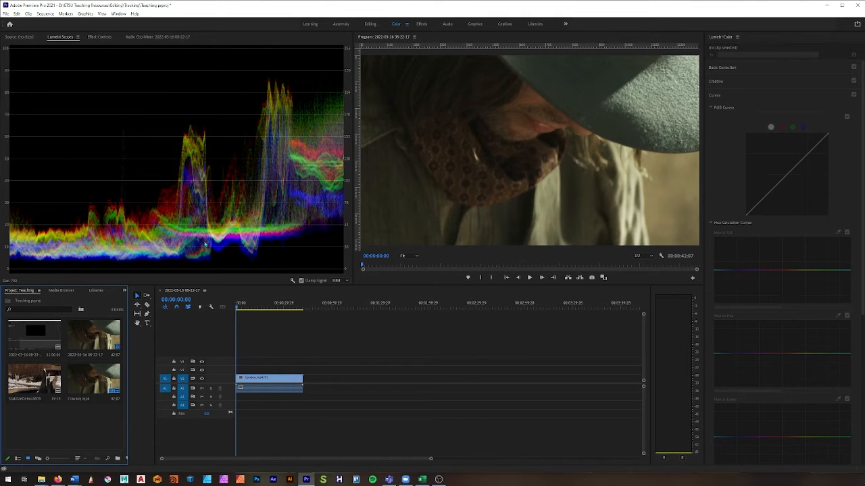
{"action": "left_click_drag", "start_coordinate": [351, 161], "coordinate": [219, 162]}
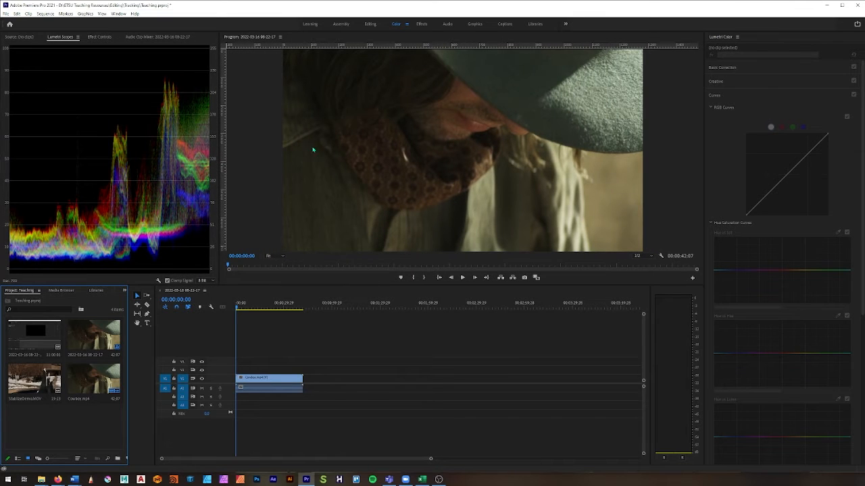
{"action": "left_click", "coordinate": [269, 379]}
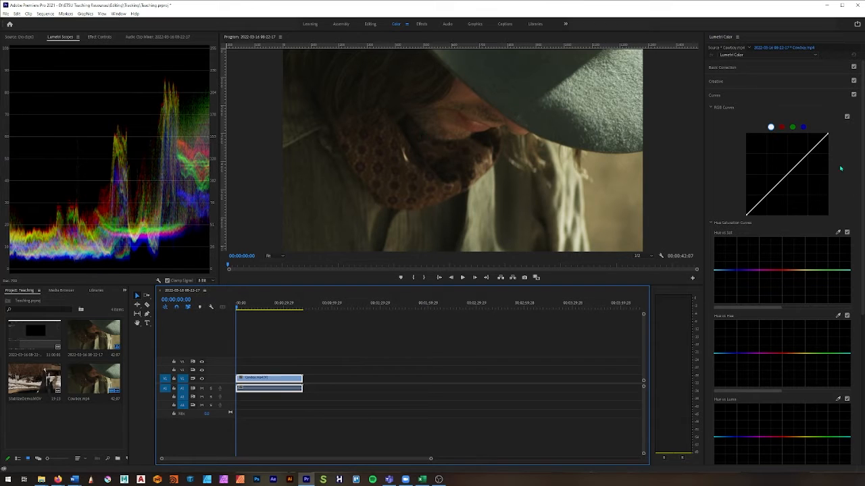
Step: Test darker and brighter midtones with the RGB master curve, and move the playhead to 00:00:16:19
{"action": "left_click_drag", "start_coordinate": [791, 173], "coordinate": [790, 181]}
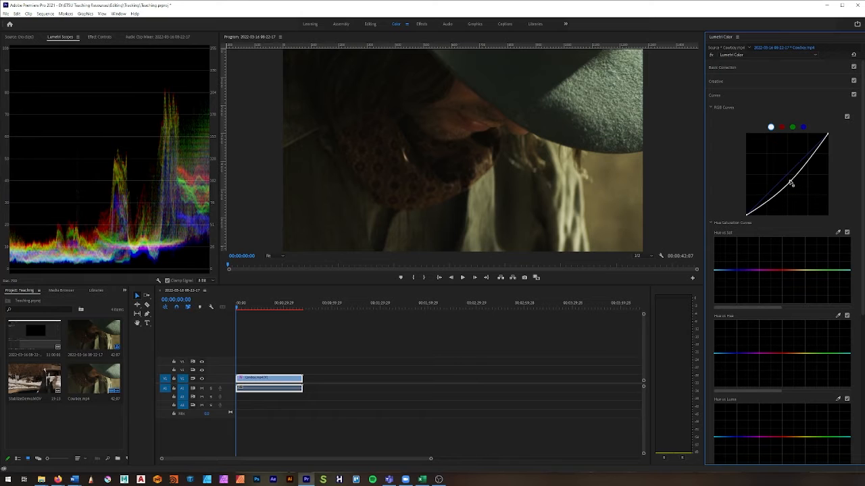
{"action": "left_click_drag", "start_coordinate": [790, 182], "coordinate": [780, 169]}
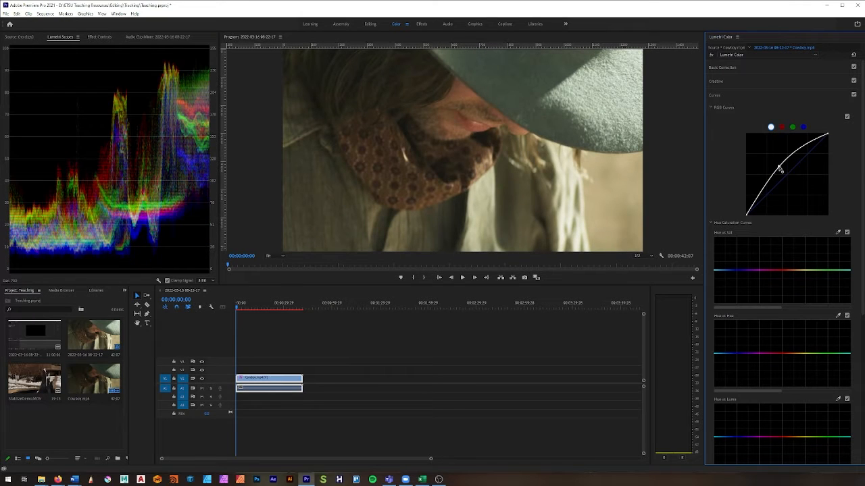
{"action": "left_click", "coordinate": [241, 307]}
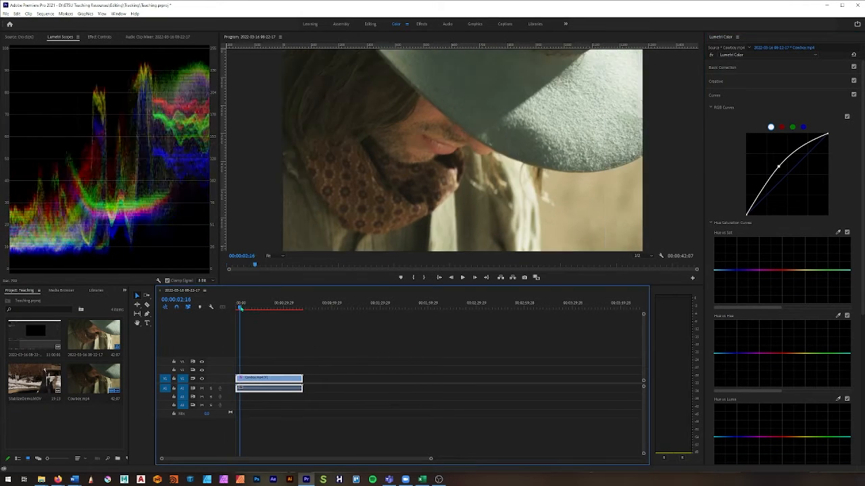
{"action": "left_click_drag", "start_coordinate": [241, 308], "coordinate": [263, 308]}
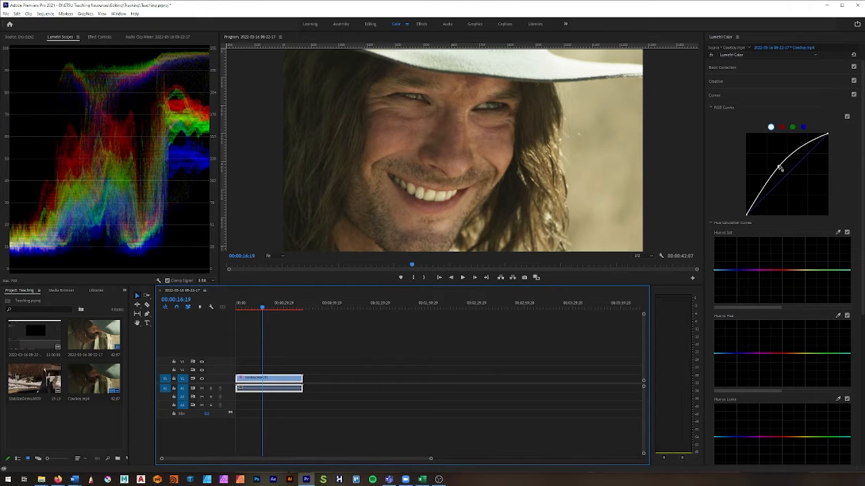
Step: Try darkening the midtones with the RGB master curve, and undo the curve changes back to a straight line
{"action": "left_click_drag", "start_coordinate": [780, 170], "coordinate": [787, 191]}
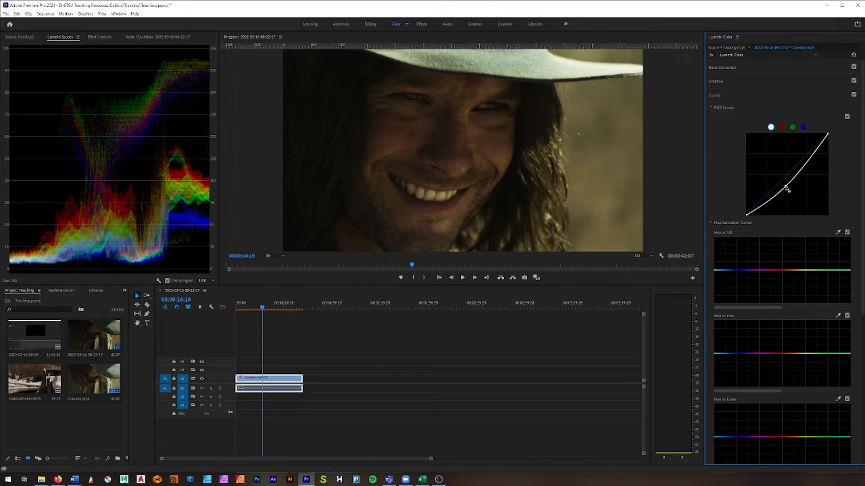
{"action": "key", "text": "ctrl+z"}
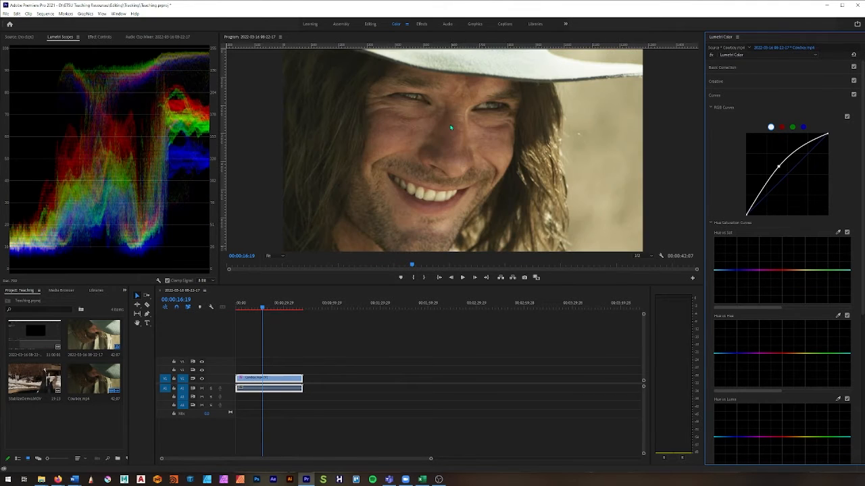
{"action": "key", "text": "ctrl+shift+z"}
{"action": "key", "text": "ctrl+z"}
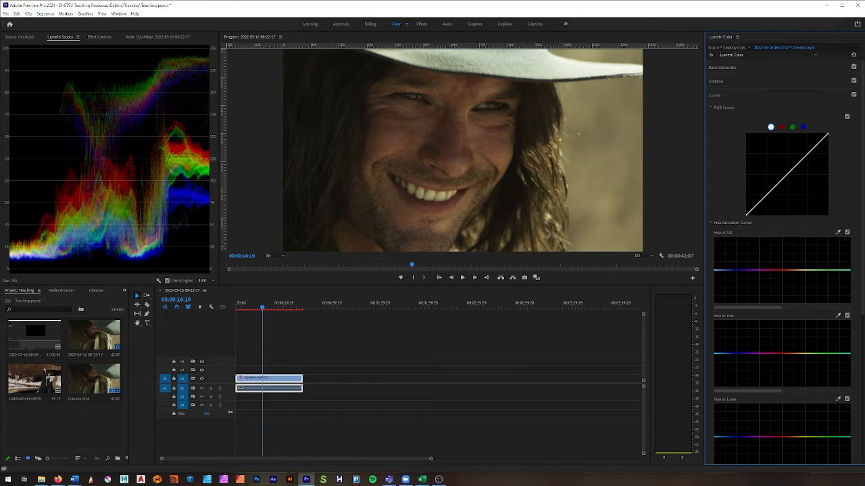
Step: Try the D-21 delogC input LUT in Basic Correction and set the input LUT back to None
{"action": "left_click", "coordinate": [735, 68]}
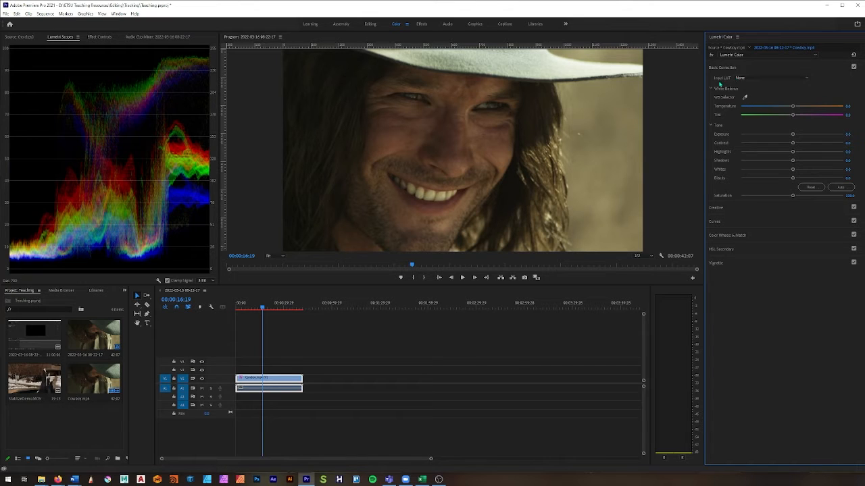
{"action": "left_click", "coordinate": [724, 81]}
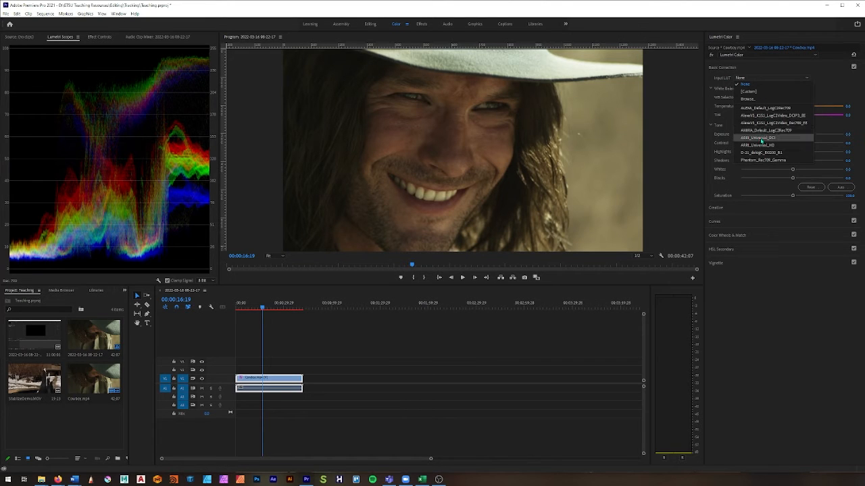
{"action": "key", "text": "Escape"}
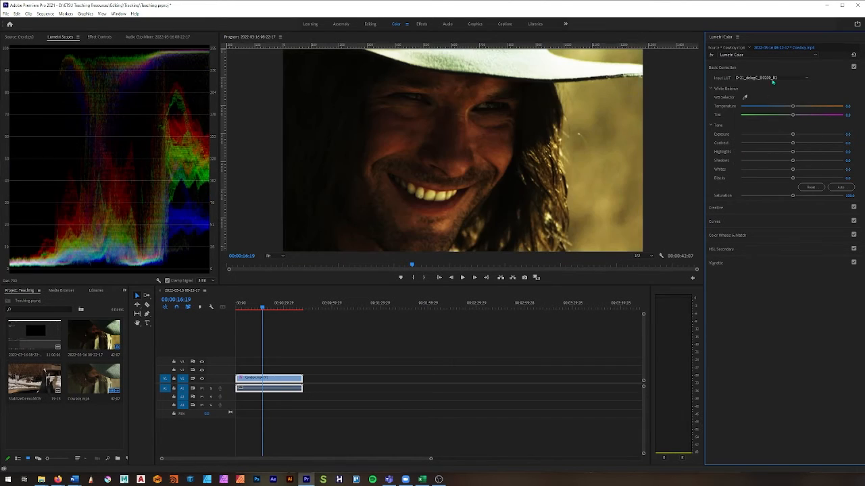
{"action": "left_click", "coordinate": [776, 78]}
{"action": "left_click", "coordinate": [753, 85]}
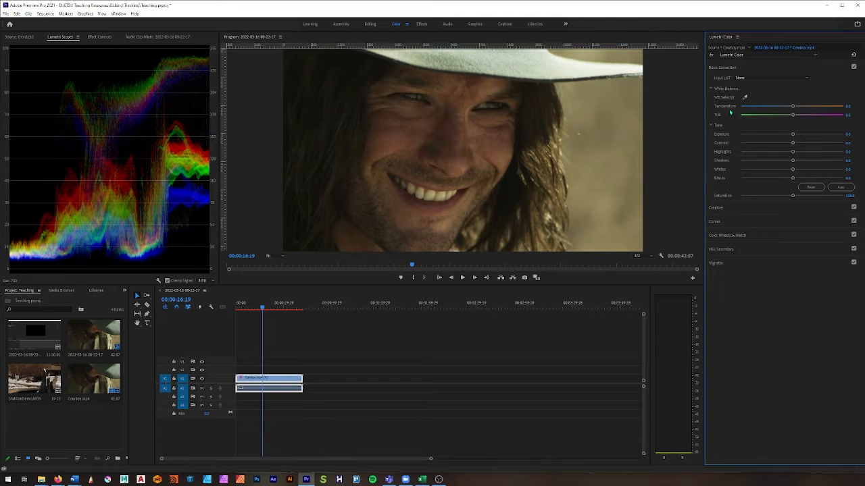
Step: Try sampling the white balance from the pale background beside the cowboy's hat, and undo the correction
{"action": "left_click", "coordinate": [745, 98]}
{"action": "left_click", "coordinate": [632, 65]}
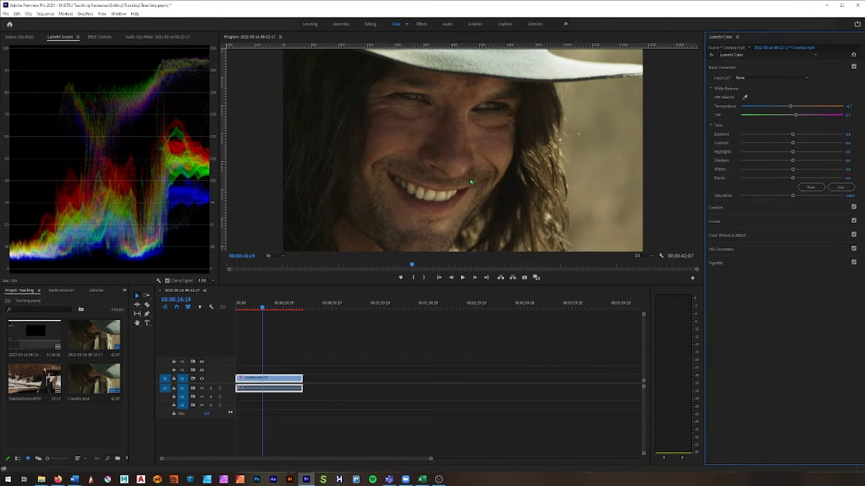
{"action": "key", "text": "ctrl+z"}
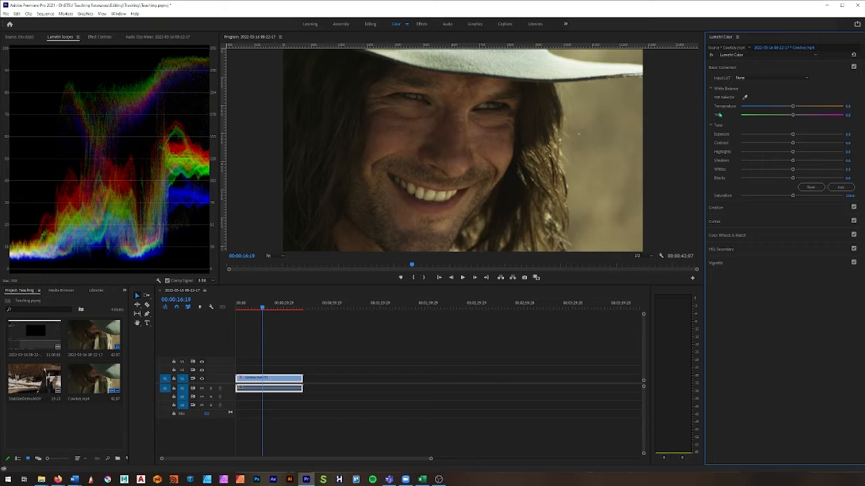
Step: Try several cooler white balance temperatures on the clip and reset Temperature to 0
{"action": "left_click_drag", "start_coordinate": [792, 106], "coordinate": [772, 108]}
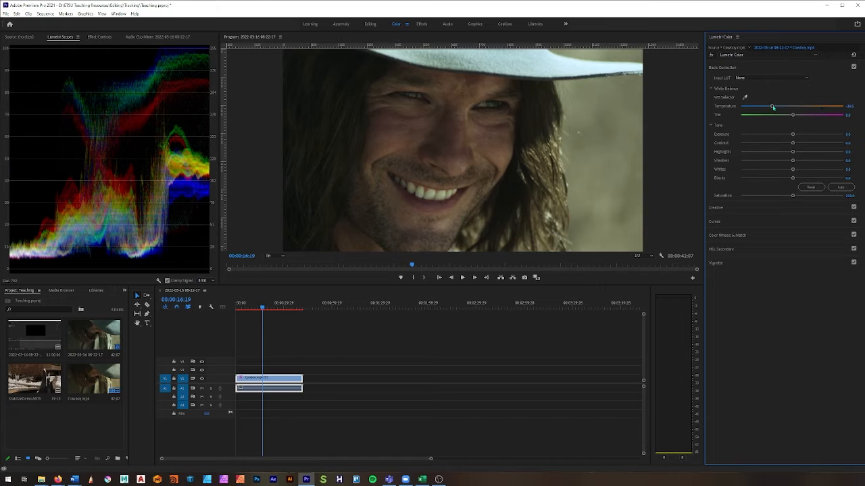
{"action": "mouse_move", "coordinate": [772, 106]}
{"action": "left_mouse_down"}
{"action": "mouse_move", "coordinate": [810, 106]}
{"action": "mouse_move", "coordinate": [731, 110]}
{"action": "mouse_move", "coordinate": [841, 107]}
{"action": "mouse_move", "coordinate": [778, 106]}
{"action": "left_mouse_up"}
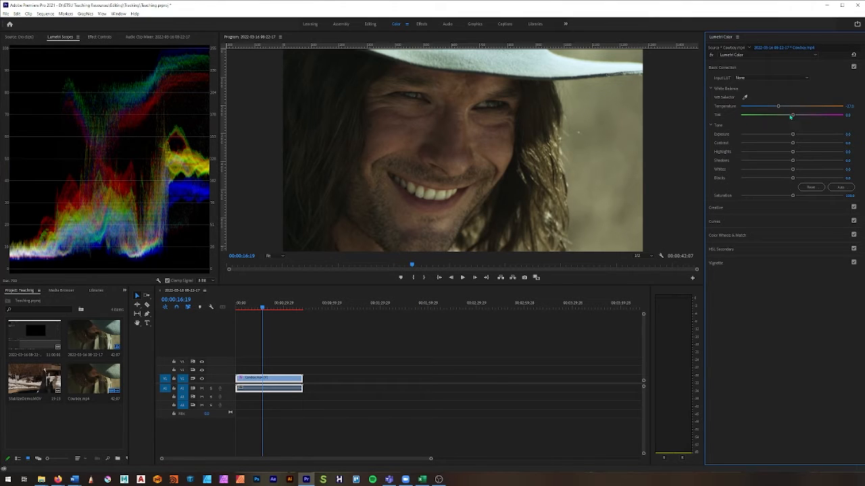
{"action": "left_click_drag", "start_coordinate": [781, 107], "coordinate": [782, 107]}
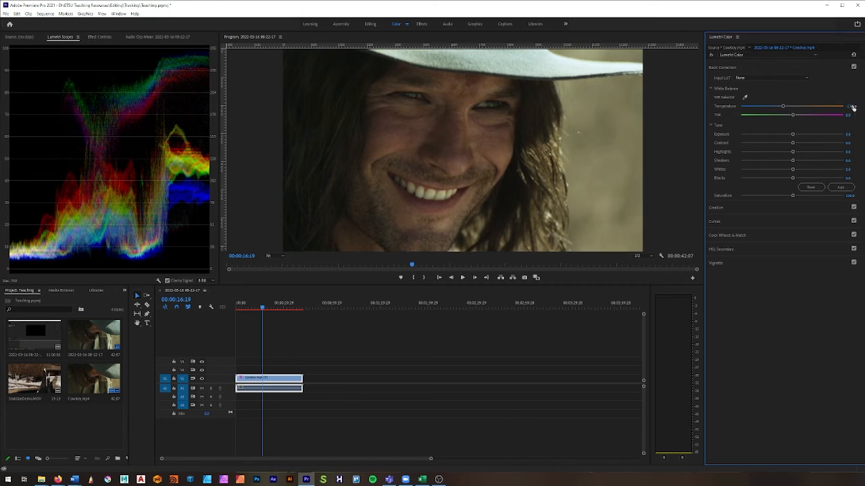
{"action": "left_click", "coordinate": [853, 106]}
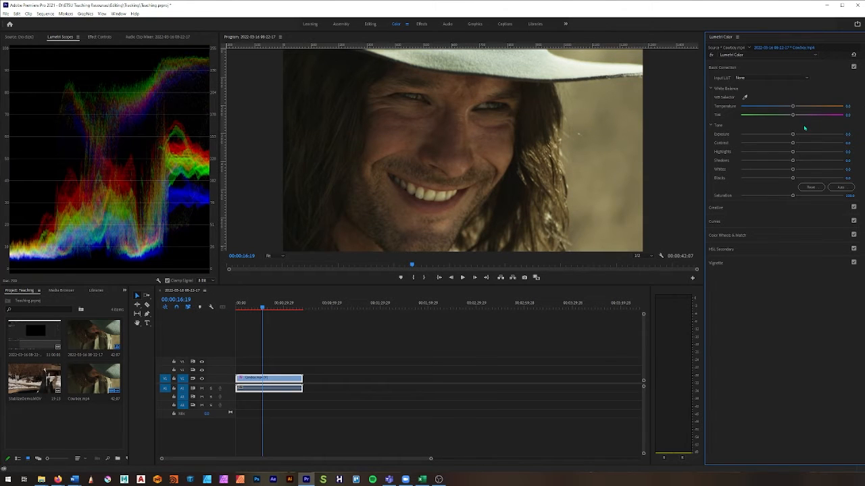
Step: Try a greener Tint, reset it to 0, and lower the white balance Temperature to about -23
{"action": "mouse_move", "coordinate": [792, 115]}
{"action": "left_mouse_down"}
{"action": "mouse_move", "coordinate": [756, 117]}
{"action": "mouse_move", "coordinate": [824, 116]}
{"action": "mouse_move", "coordinate": [781, 122]}
{"action": "left_mouse_up"}
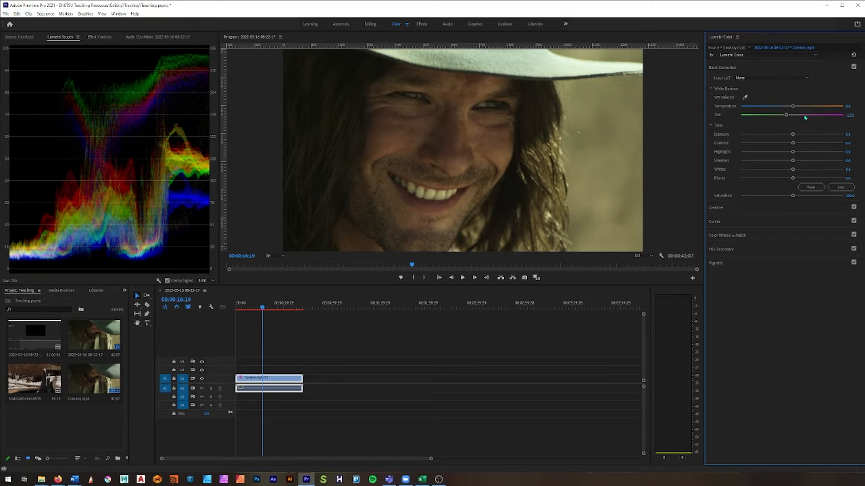
{"action": "left_click", "coordinate": [849, 115]}
{"action": "type", "text": "0"}
{"action": "key", "text": "Return"}
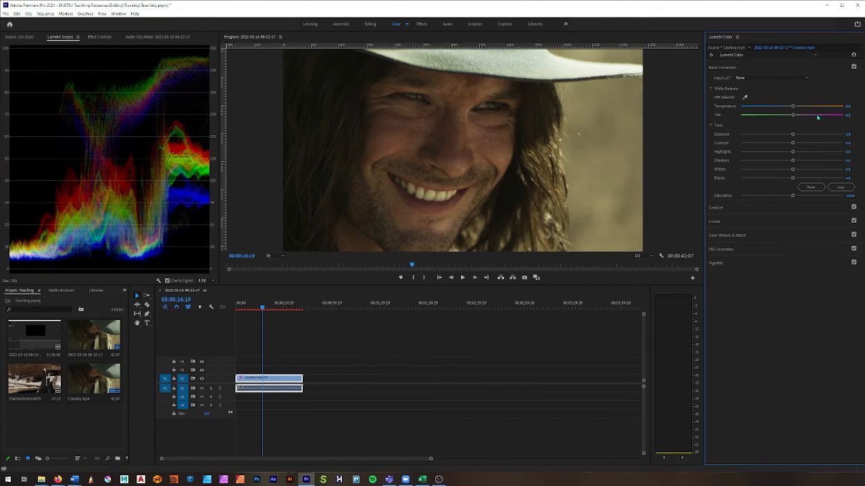
{"action": "left_click_drag", "start_coordinate": [789, 106], "coordinate": [780, 107]}
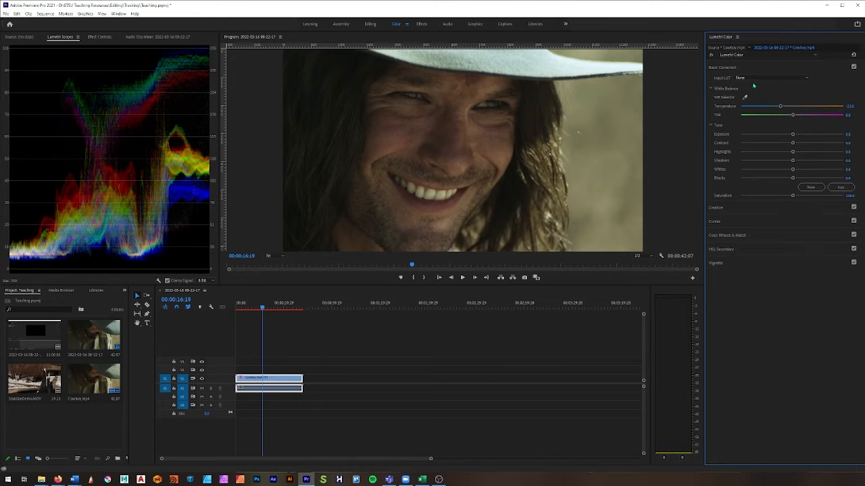
Step: Try small changes to exposure, contrast, highlights, shadows, whites and blacks, and reset the tone settings
{"action": "mouse_move", "coordinate": [792, 134]}
{"action": "left_mouse_down"}
{"action": "mouse_move", "coordinate": [777, 145]}
{"action": "mouse_move", "coordinate": [788, 143]}
{"action": "left_mouse_up"}
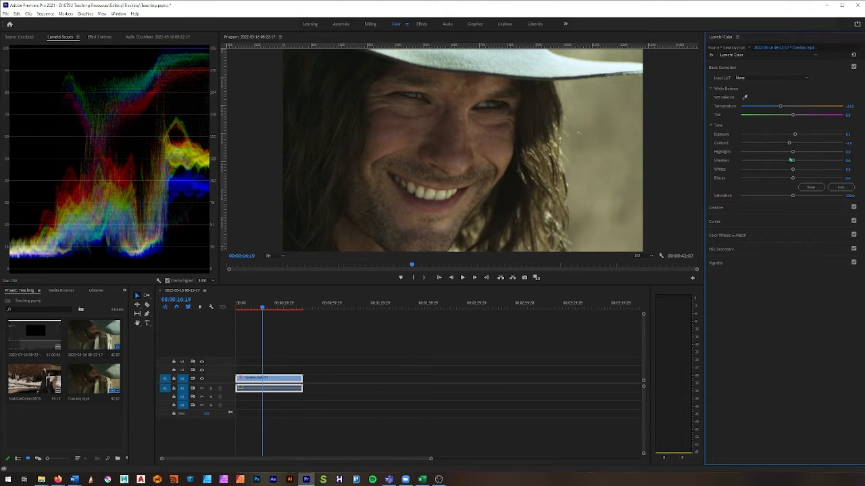
{"action": "left_click_drag", "start_coordinate": [793, 151], "coordinate": [787, 179]}
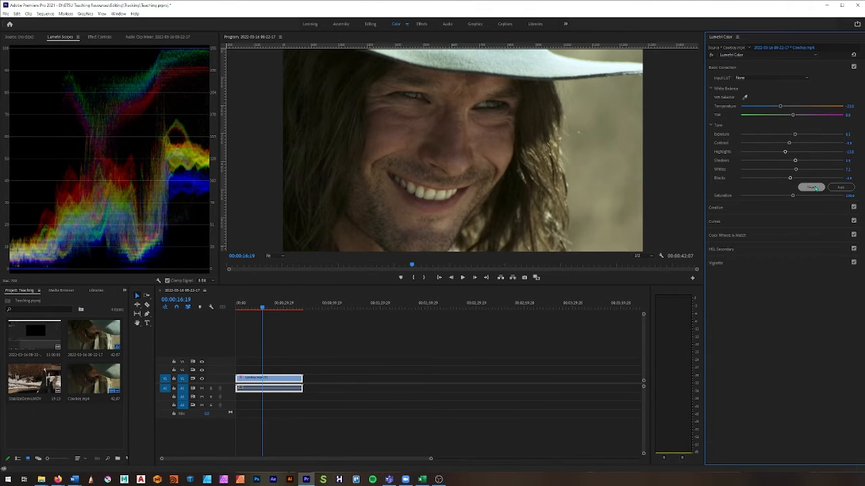
{"action": "left_click", "coordinate": [813, 188]}
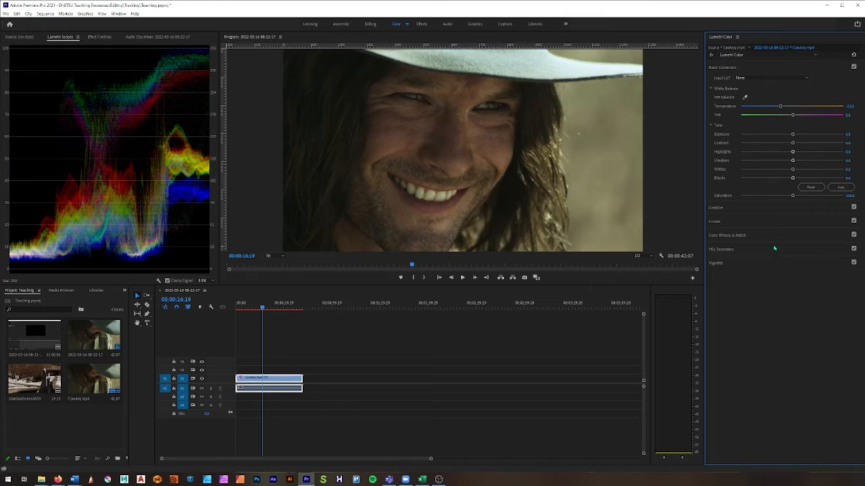
Step: Apply the automatic tone correction, raise Blacks to about -3 and try a slight saturation change
{"action": "left_click", "coordinate": [841, 187]}
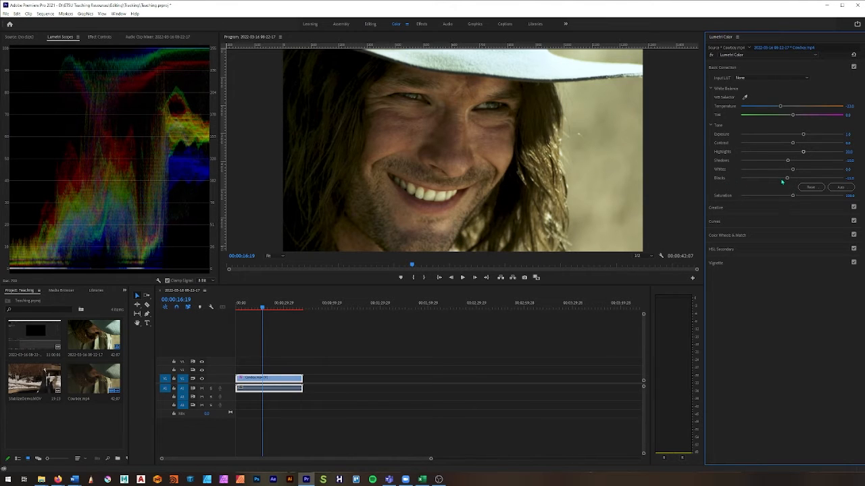
{"action": "left_click_drag", "start_coordinate": [786, 178], "coordinate": [791, 181]}
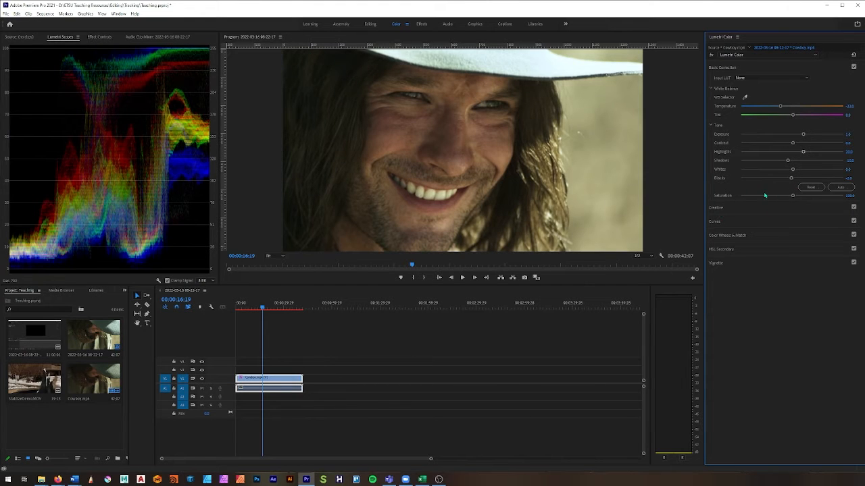
{"action": "mouse_move", "coordinate": [792, 196]}
{"action": "left_mouse_down"}
{"action": "mouse_move", "coordinate": [830, 197]}
{"action": "mouse_move", "coordinate": [795, 196]}
{"action": "left_mouse_up"}
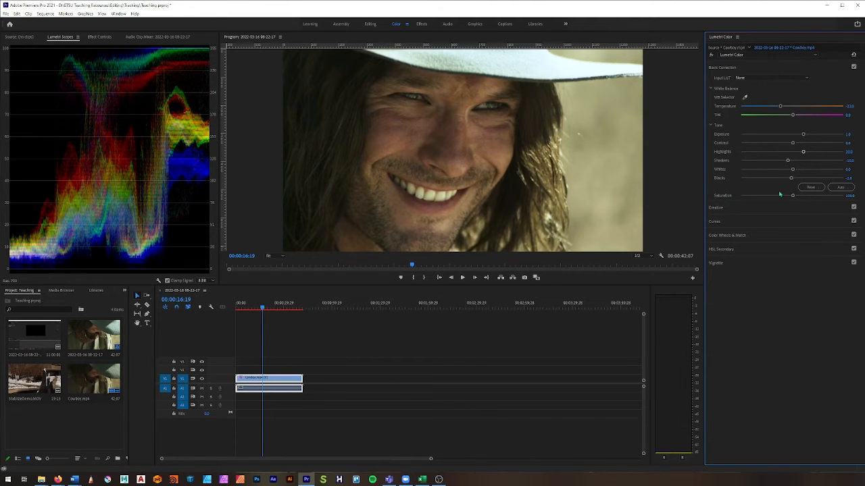
Step: Browse the list of available Look presets in the Creative section of Lumetri Color
{"action": "left_click", "coordinate": [742, 210]}
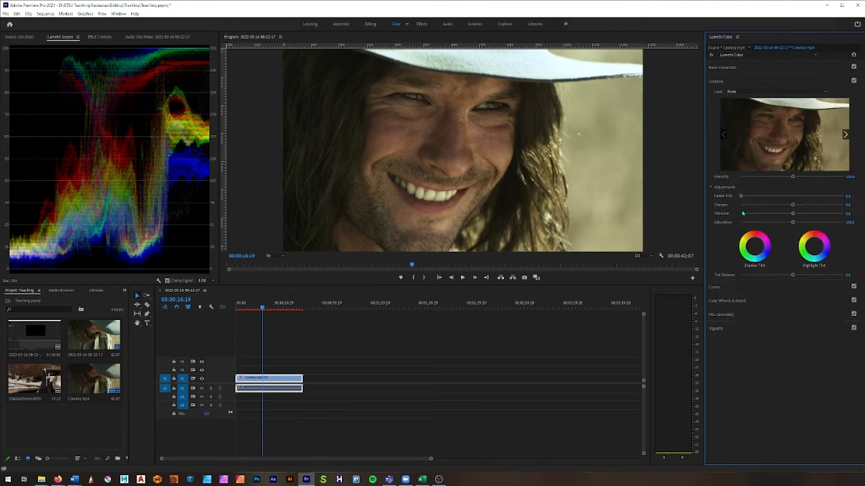
{"action": "left_click", "coordinate": [743, 92]}
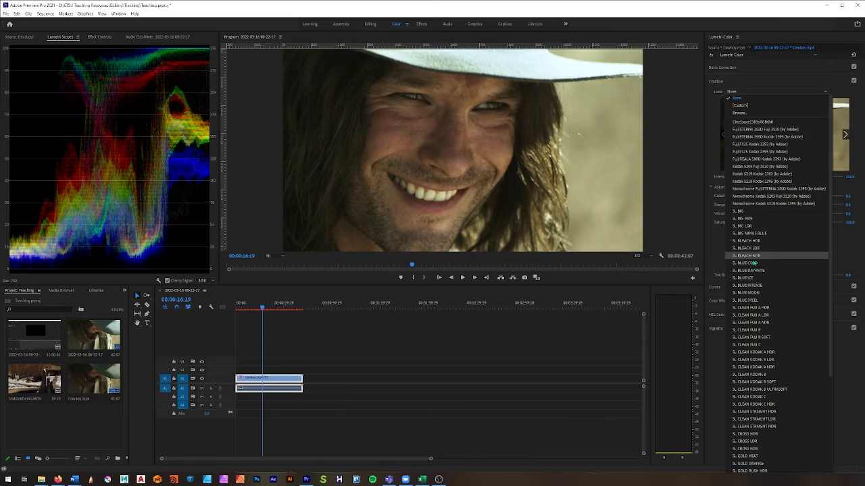
{"action": "scroll", "coordinate": [753, 264], "scroll_direction": "down", "scroll_amount": 5}
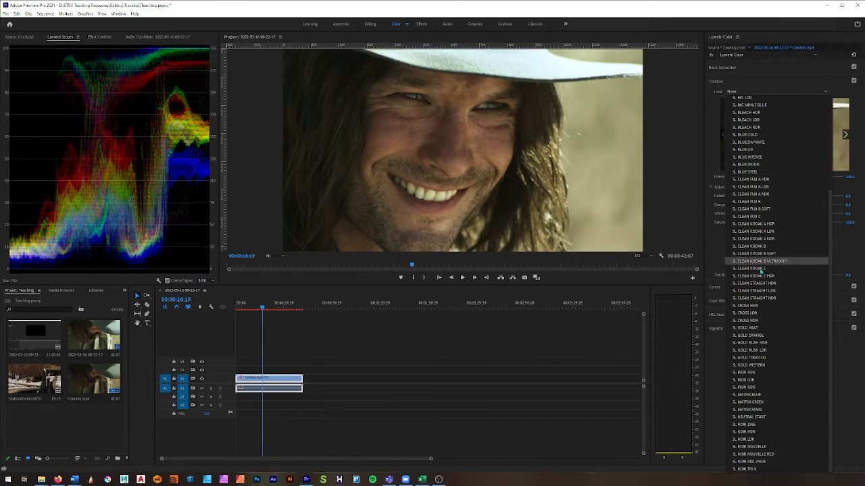
{"action": "left_click", "coordinate": [706, 104]}
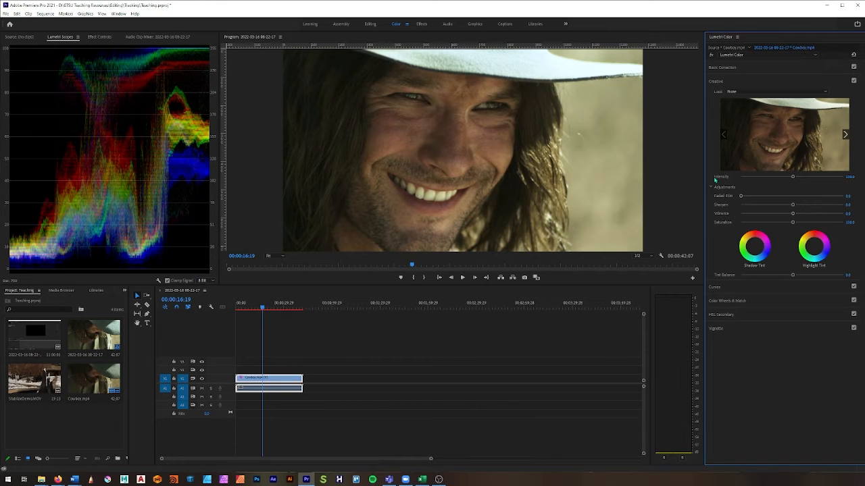
{"action": "left_click", "coordinate": [756, 91]}
{"action": "key", "text": "Escape"}
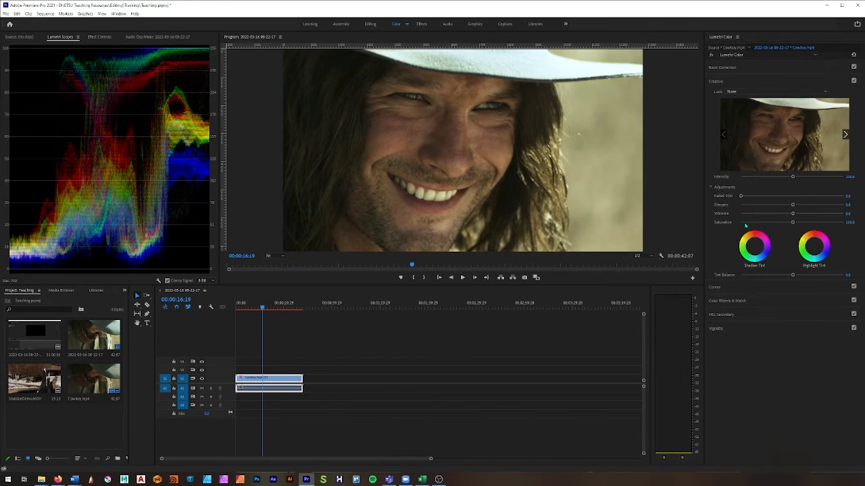
Step: Try the SL BIG LDR look with its Intensity lowered to about 67, and set the look back to None
{"action": "left_click_drag", "start_coordinate": [792, 177], "coordinate": [765, 177]}
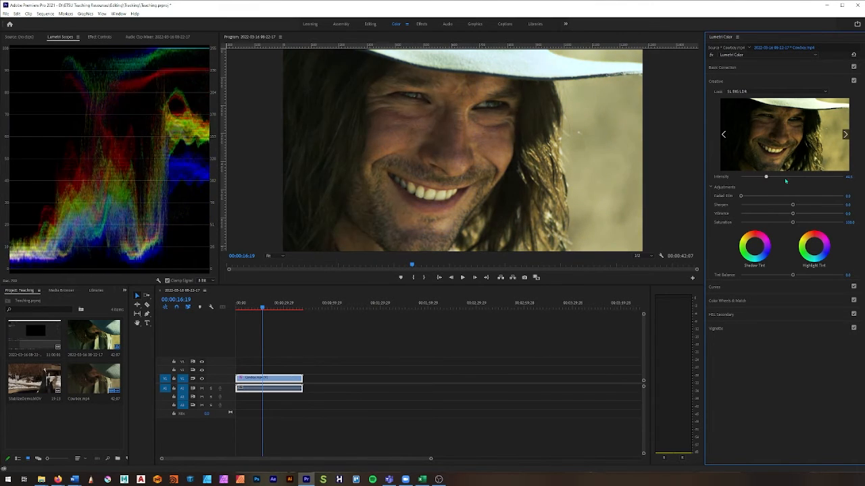
{"action": "left_click", "coordinate": [751, 92]}
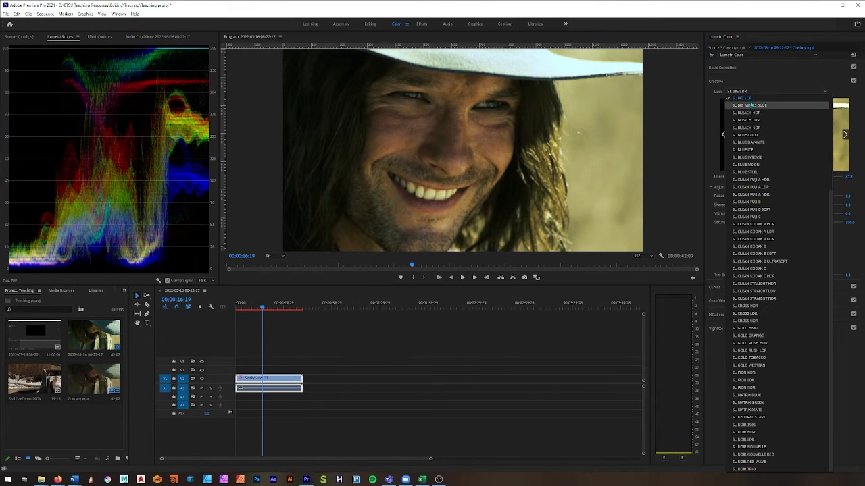
{"action": "scroll", "coordinate": [742, 137], "scroll_direction": "up", "scroll_amount": 5}
{"action": "left_click", "coordinate": [738, 98]}
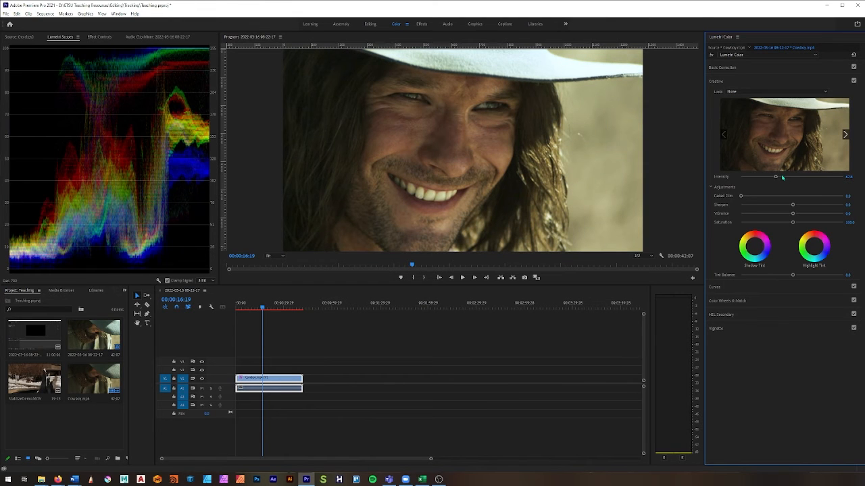
Step: Try the Faded Film adjustment and raise Sharpen to 100, and reset Sharpen to 0
{"action": "left_click_drag", "start_coordinate": [740, 196], "coordinate": [720, 206]}
{"action": "left_click_drag", "start_coordinate": [792, 205], "coordinate": [802, 206]}
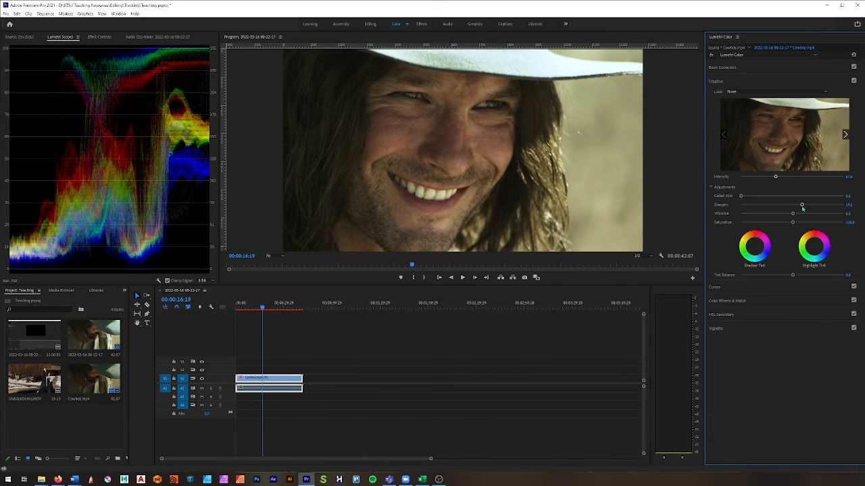
{"action": "left_click_drag", "start_coordinate": [802, 209], "coordinate": [846, 206]}
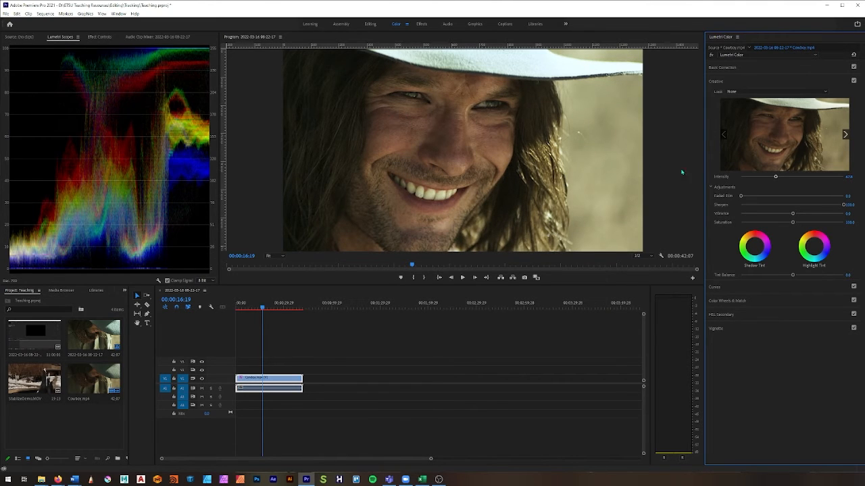
{"action": "double_click", "coordinate": [789, 211]}
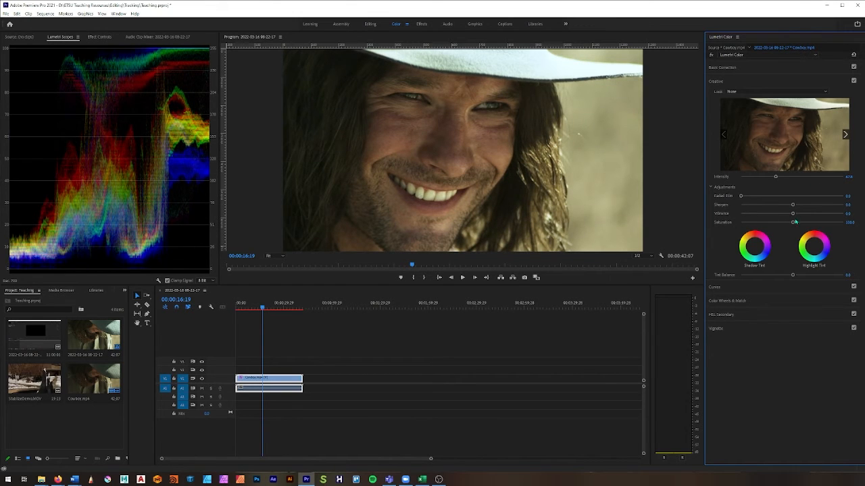
Step: Try Vibrance and creative Saturation at their maximum one at a time, undoing each change
{"action": "left_click_drag", "start_coordinate": [793, 213], "coordinate": [850, 216]}
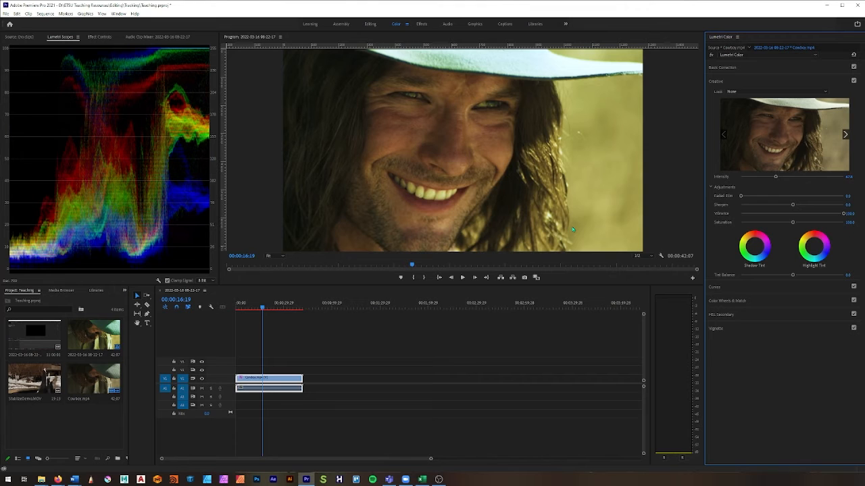
{"action": "key", "text": "ctrl+z"}
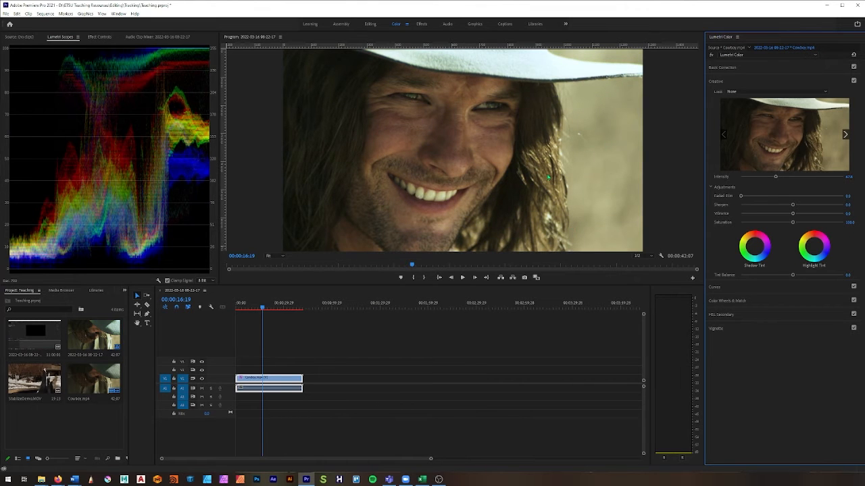
{"action": "left_click_drag", "start_coordinate": [793, 222], "coordinate": [845, 222]}
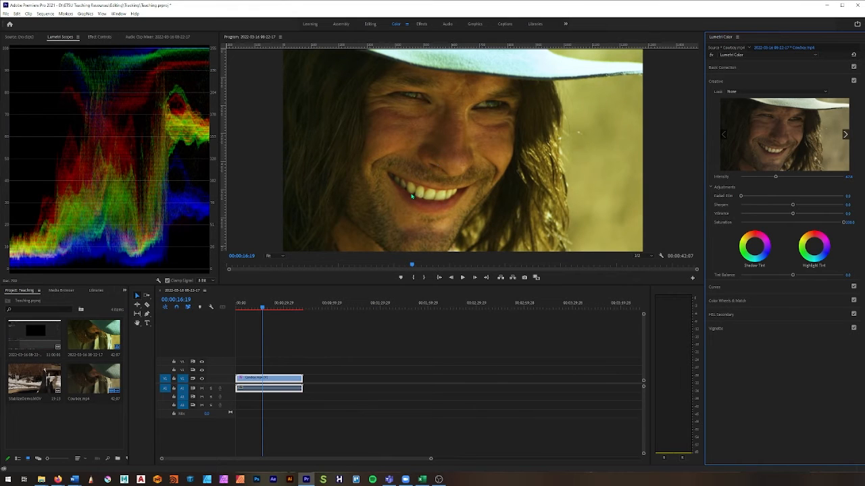
{"action": "key", "text": "ctrl+z"}
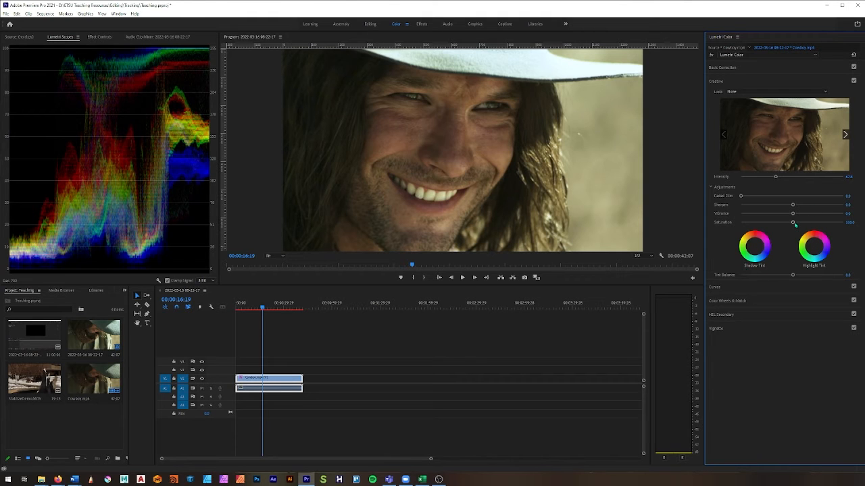
Step: Try creative Saturation at about 55 with a blue shadow tint and a red highlight tint, and reset the tints
{"action": "left_click_drag", "start_coordinate": [793, 223], "coordinate": [754, 252]}
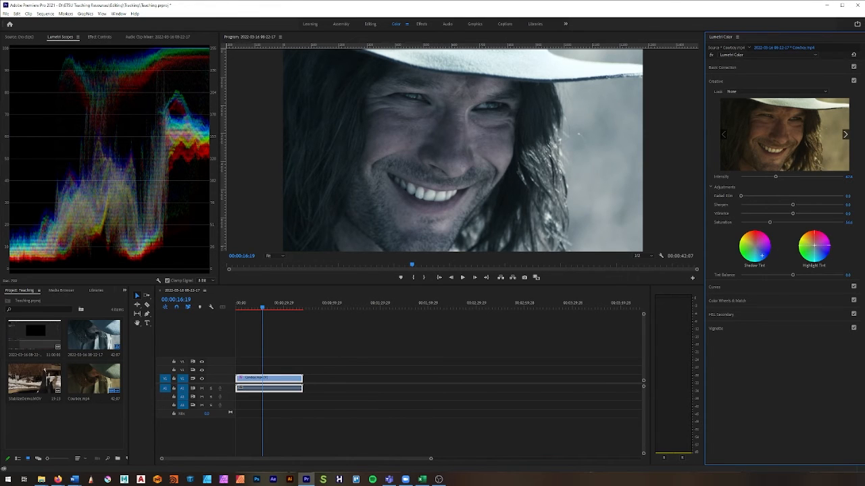
{"action": "left_click_drag", "start_coordinate": [814, 247], "coordinate": [815, 236]}
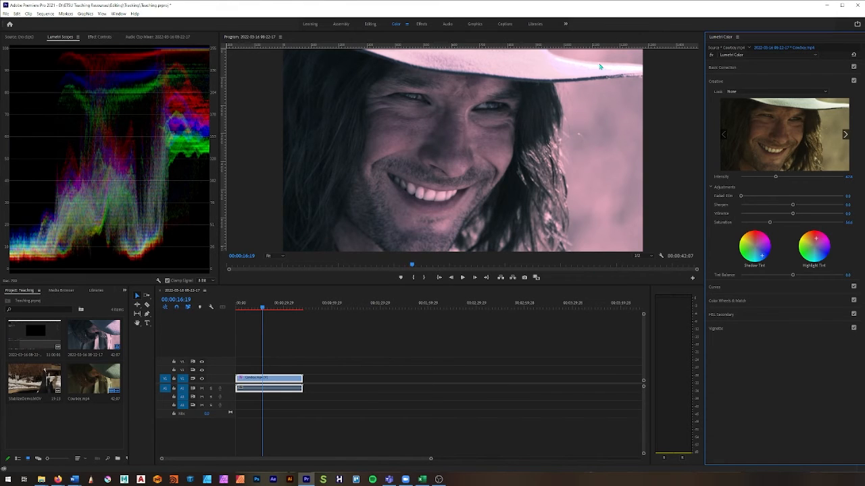
{"action": "left_click", "coordinate": [853, 314]}
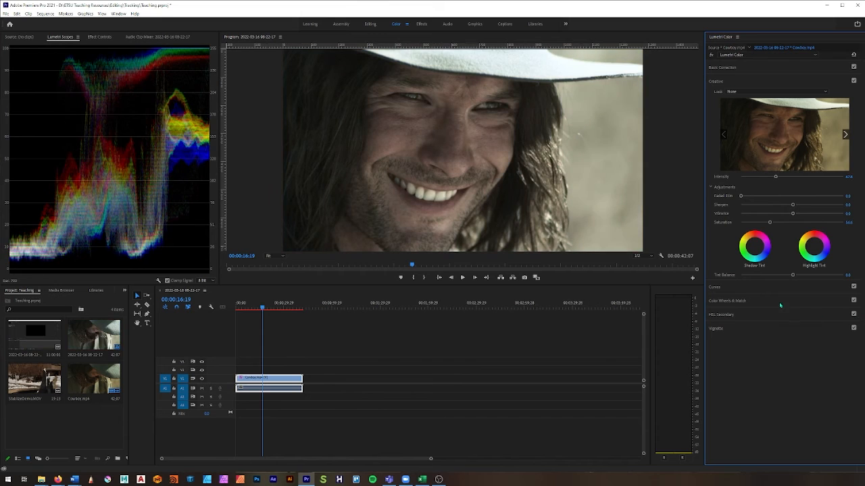
Step: Try a contrasty S-shaped curve on the white channel of the RGB Curves and reset the curve to a straight line
{"action": "left_click", "coordinate": [737, 288]}
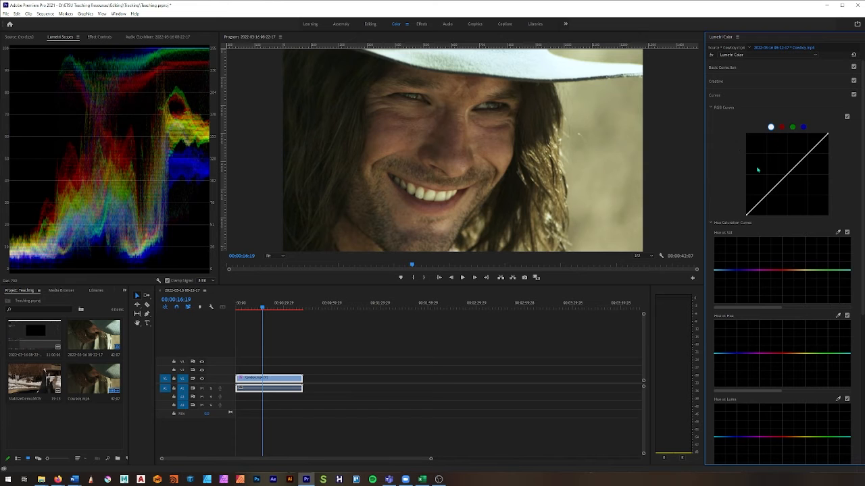
{"action": "left_click_drag", "start_coordinate": [785, 176], "coordinate": [779, 173]}
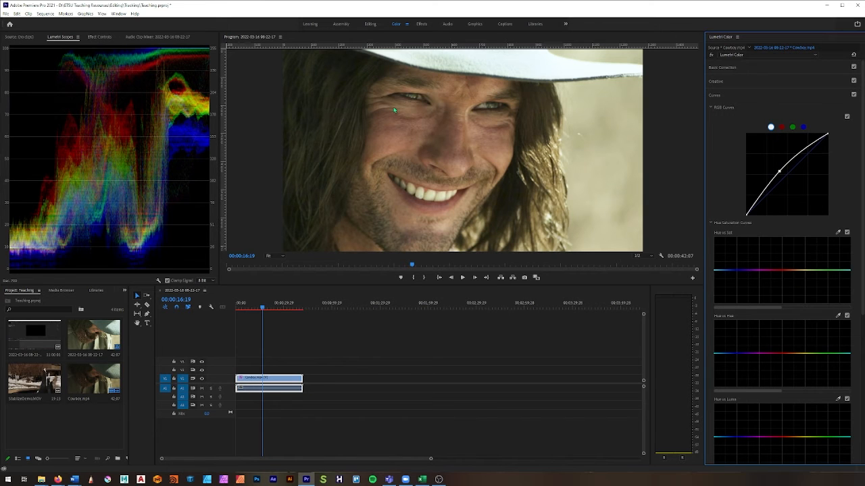
{"action": "left_click_drag", "start_coordinate": [764, 192], "coordinate": [763, 203]}
{"action": "left_click_drag", "start_coordinate": [810, 145], "coordinate": [814, 154]}
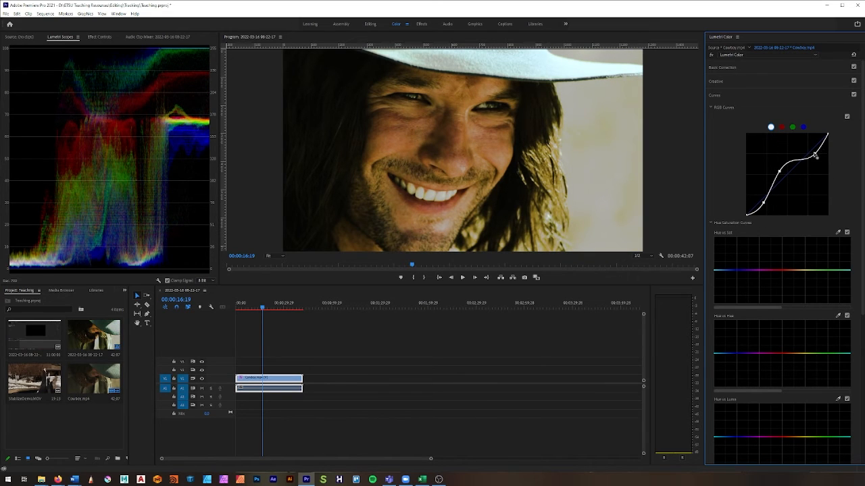
{"action": "mouse_move", "coordinate": [815, 155]}
{"action": "left_mouse_down"}
{"action": "mouse_move", "coordinate": [805, 156]}
{"action": "mouse_move", "coordinate": [805, 146]}
{"action": "left_mouse_up"}
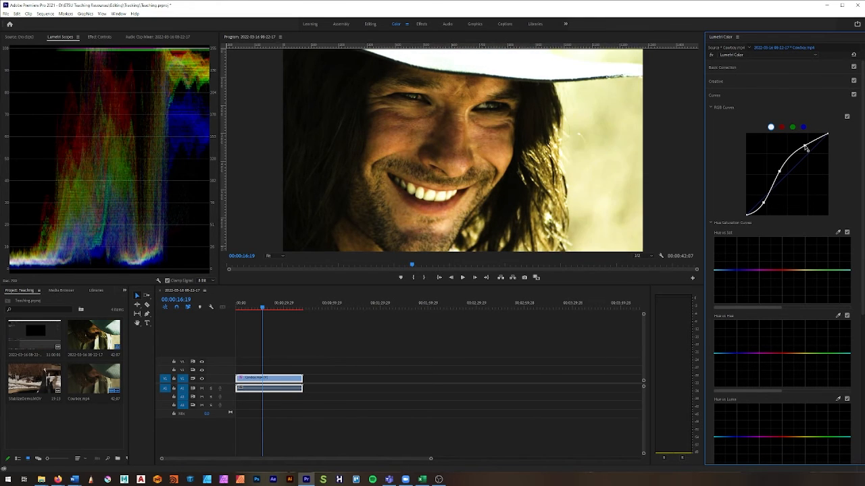
{"action": "left_click_drag", "start_coordinate": [778, 172], "coordinate": [788, 198]}
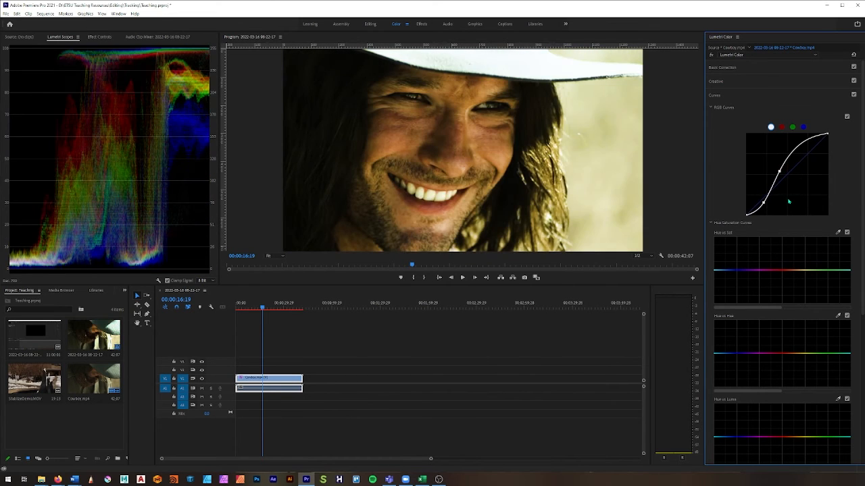
{"action": "double_click", "coordinate": [793, 201]}
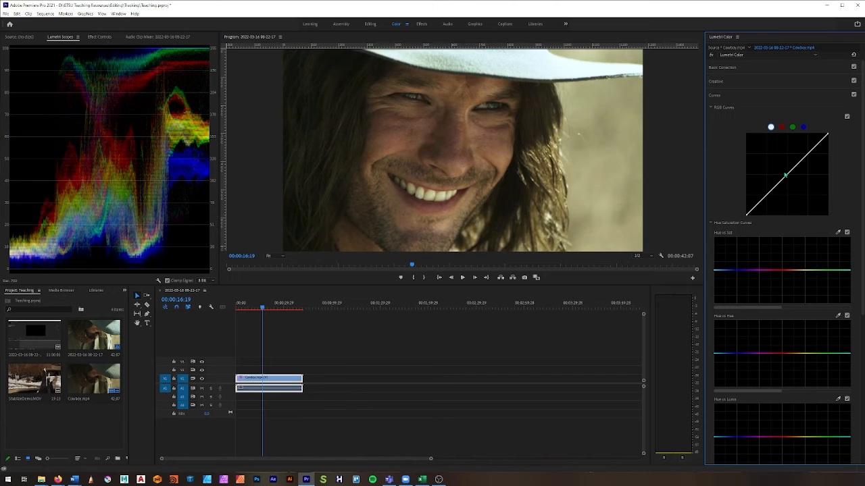
Step: Raise the midtones on the white RGB curve, check the red, green and blue channels, and return to the white channel
{"action": "left_click_drag", "start_coordinate": [785, 177], "coordinate": [778, 164]}
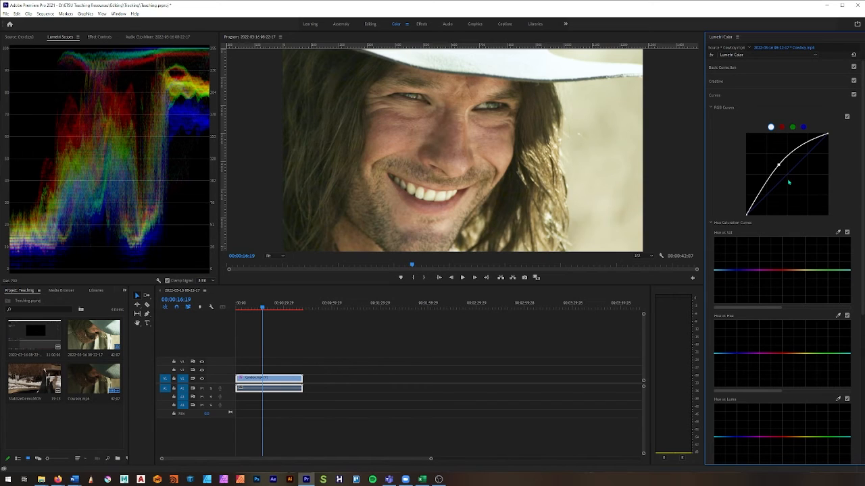
{"action": "left_click", "coordinate": [782, 128]}
{"action": "left_click", "coordinate": [793, 128]}
{"action": "left_click", "coordinate": [804, 127]}
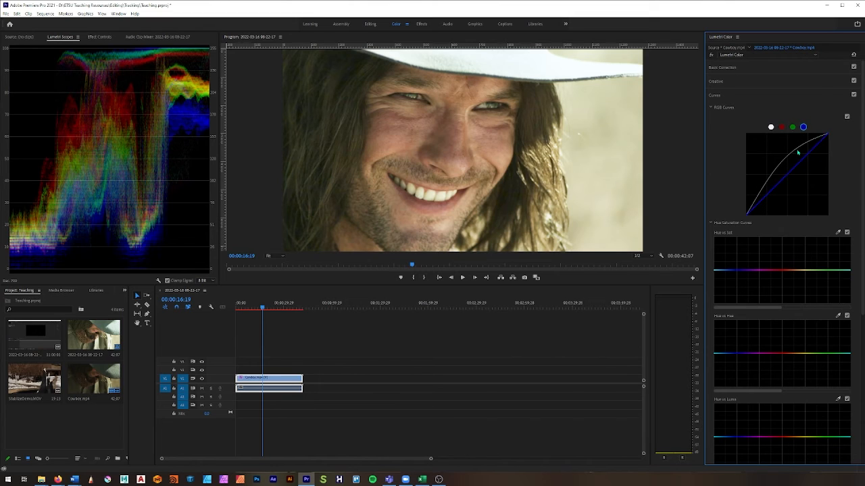
{"action": "left_click", "coordinate": [772, 127]}
Step: Examine the Hue Saturation Curves, from Hue vs Sat through Hue vs Luma to Sat vs Sat
{"action": "scroll", "coordinate": [739, 217], "scroll_direction": "down", "scroll_amount": 1}
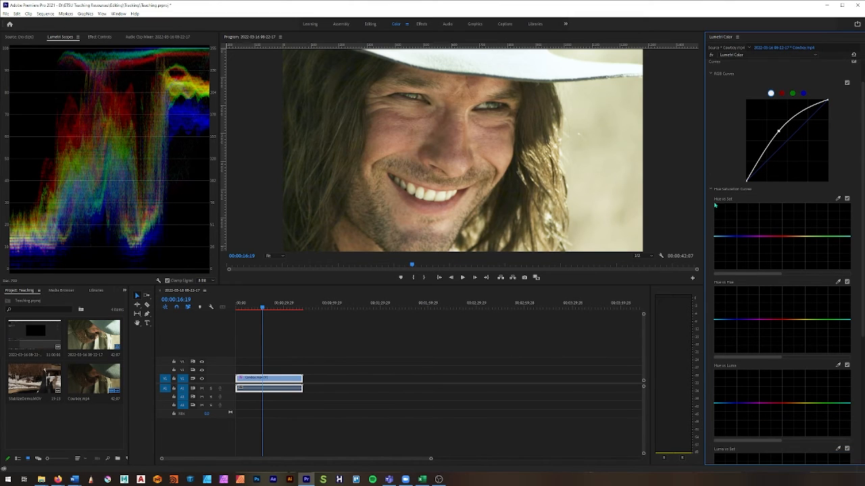
{"action": "scroll", "coordinate": [722, 289], "scroll_direction": "down", "scroll_amount": 4}
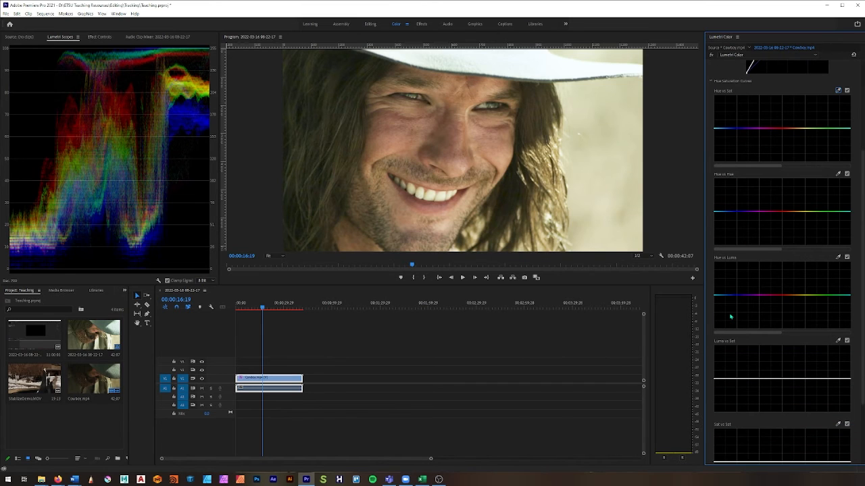
{"action": "scroll", "coordinate": [748, 291], "scroll_direction": "down", "scroll_amount": 3}
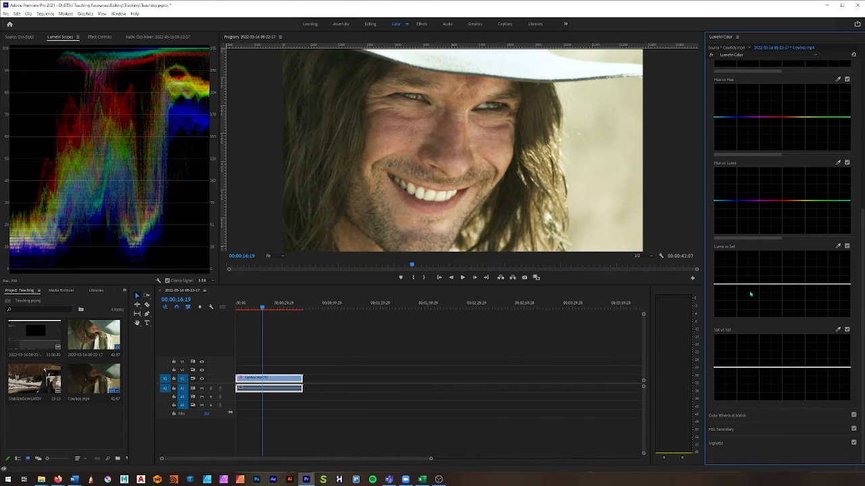
{"action": "scroll", "coordinate": [750, 294], "scroll_direction": "down", "scroll_amount": 1}
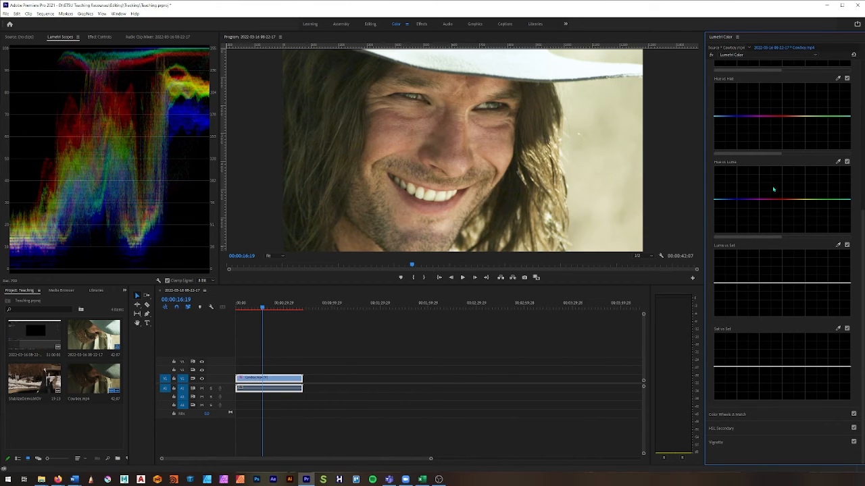
{"action": "scroll", "coordinate": [773, 190], "scroll_direction": "up", "scroll_amount": 4}
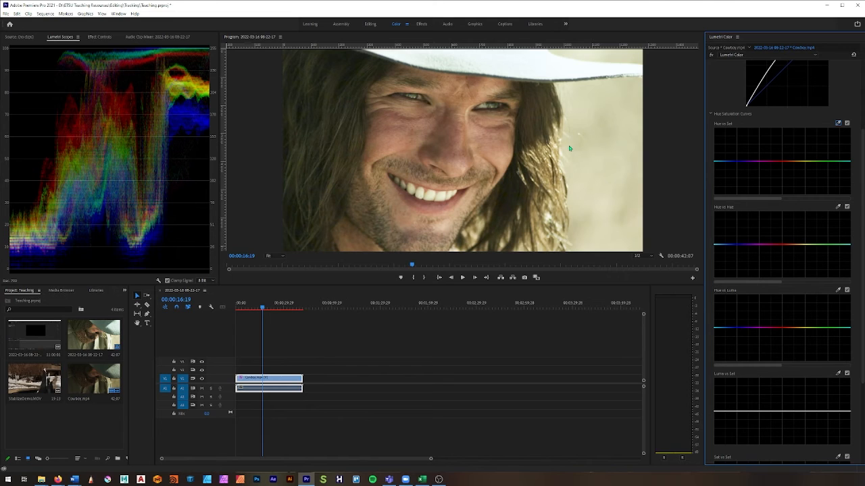
{"action": "scroll", "coordinate": [791, 276], "scroll_direction": "down", "scroll_amount": 4}
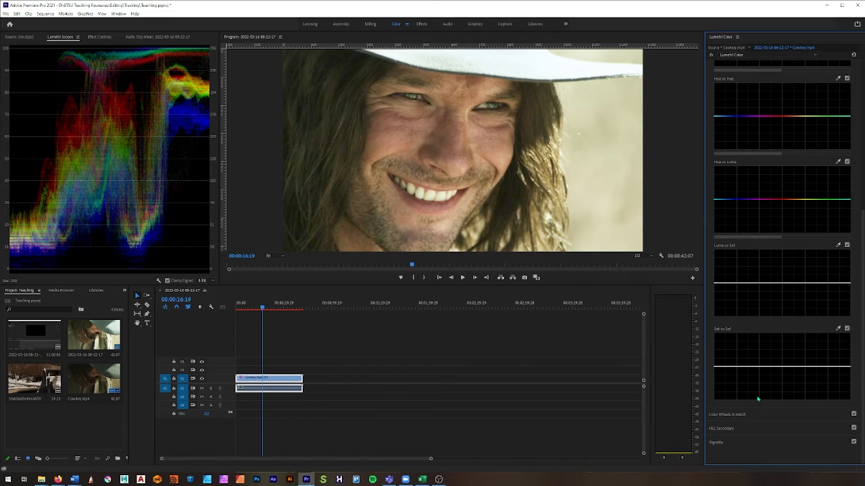
Step: Tint the shadows blue, the midtones slightly purple and the highlights green with the color wheels
{"action": "left_click", "coordinate": [735, 415]}
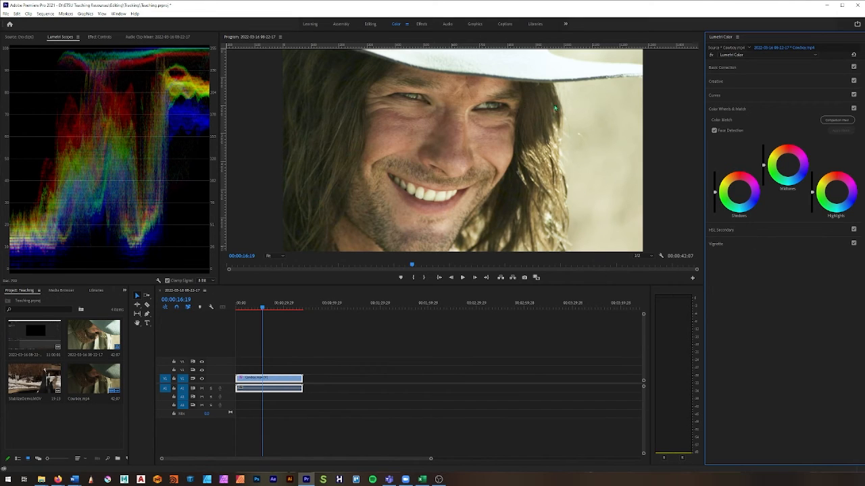
{"action": "mouse_move", "coordinate": [741, 197]}
{"action": "left_mouse_down"}
{"action": "mouse_move", "coordinate": [740, 187]}
{"action": "mouse_move", "coordinate": [727, 194]}
{"action": "left_mouse_up"}
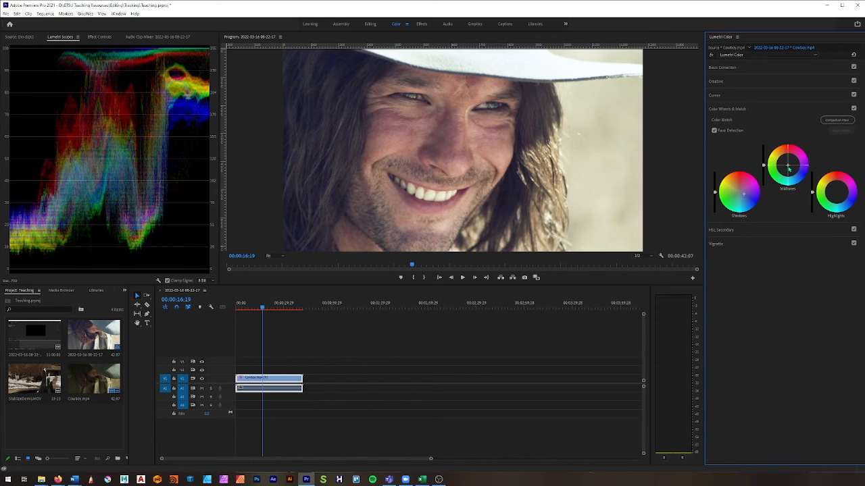
{"action": "left_click_drag", "start_coordinate": [787, 164], "coordinate": [790, 164]}
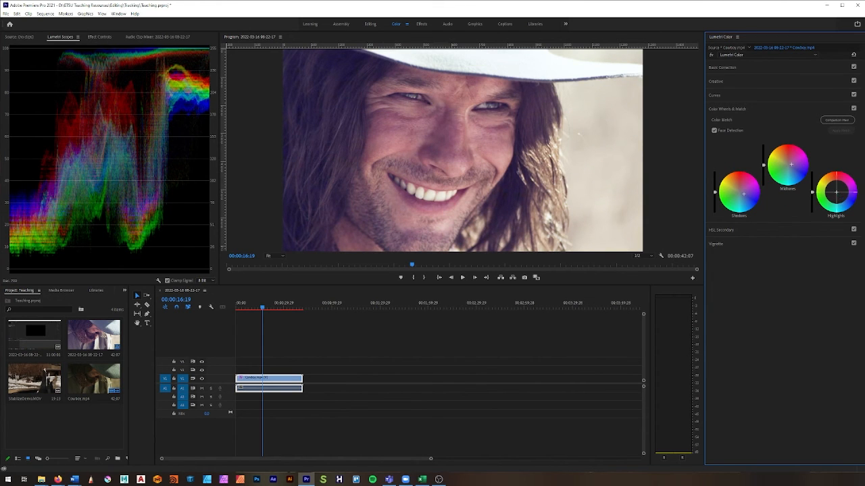
{"action": "double_click", "coordinate": [838, 196]}
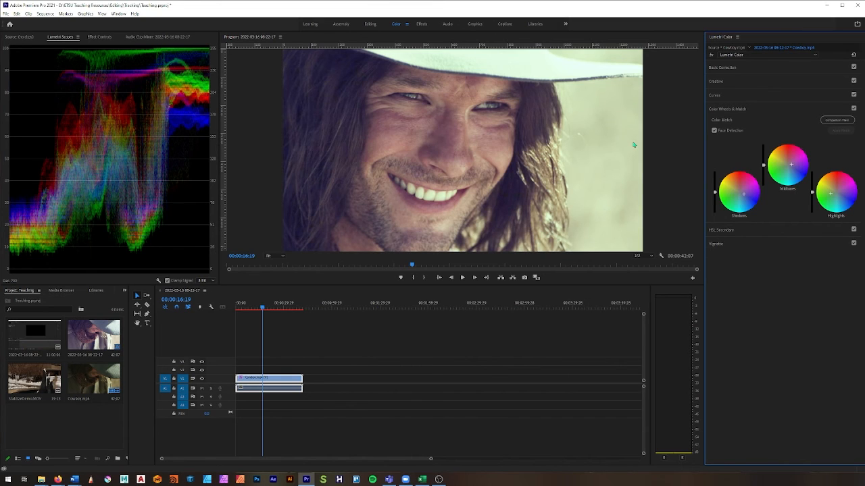
Step: Try moving the HSL Secondary hue key range to blue, and undo the change
{"action": "left_click", "coordinate": [749, 233]}
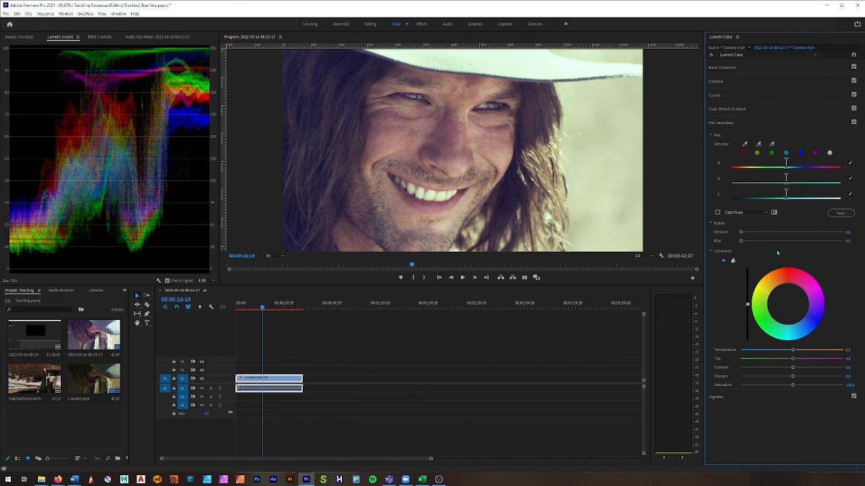
{"action": "mouse_move", "coordinate": [786, 170]}
{"action": "left_mouse_down"}
{"action": "mouse_move", "coordinate": [805, 170]}
{"action": "mouse_move", "coordinate": [779, 171]}
{"action": "left_mouse_up"}
{"action": "left_click_drag", "start_coordinate": [786, 162], "coordinate": [808, 165]}
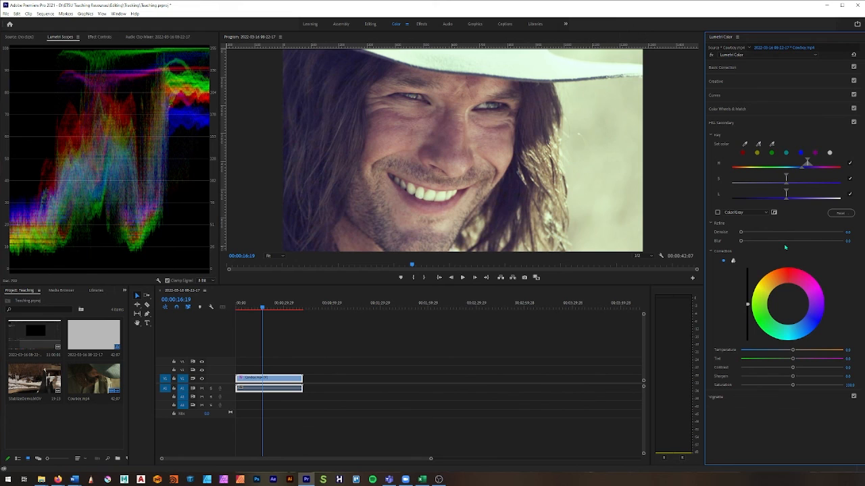
{"action": "key", "text": "ctrl+z"}
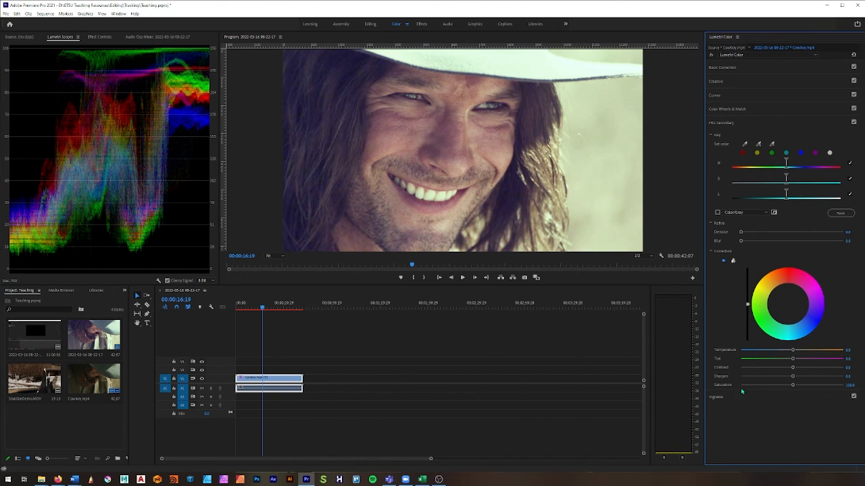
Step: Add a dark, hard-edged oval vignette with Amount -2.4, Midpoint about 74, Roundness about 63 and Feather 0
{"action": "left_click", "coordinate": [716, 400]}
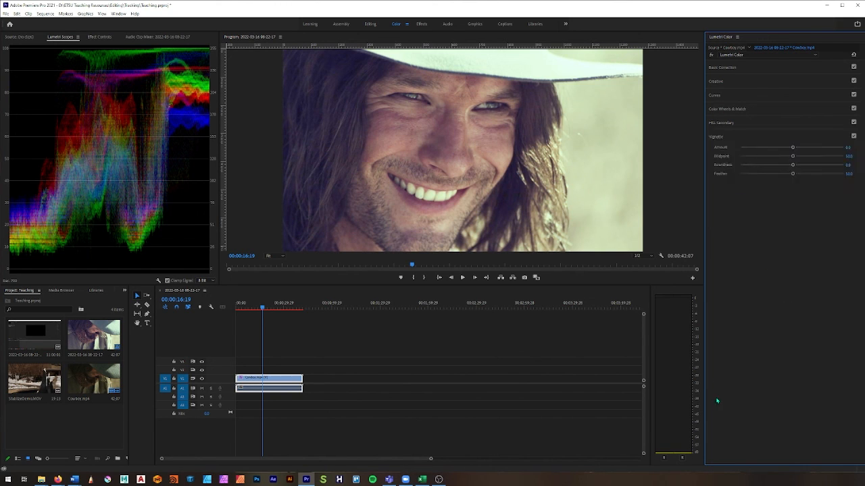
{"action": "left_click_drag", "start_coordinate": [796, 149], "coordinate": [750, 152]}
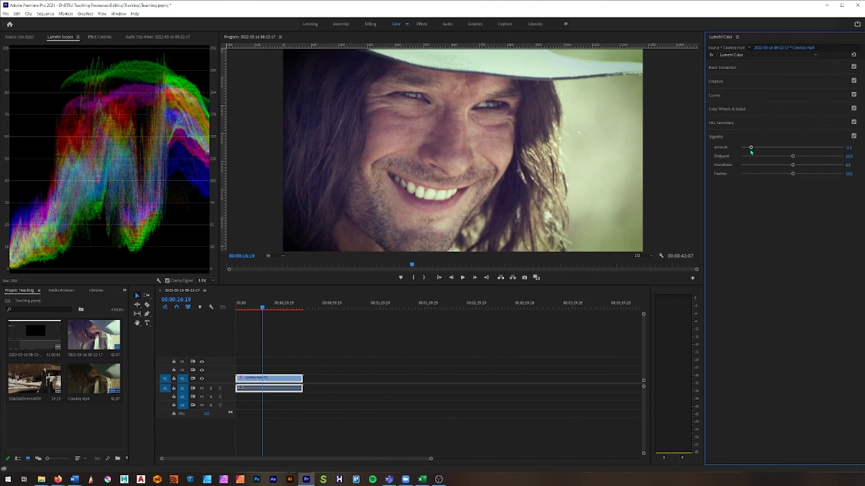
{"action": "left_click_drag", "start_coordinate": [792, 156], "coordinate": [817, 156]}
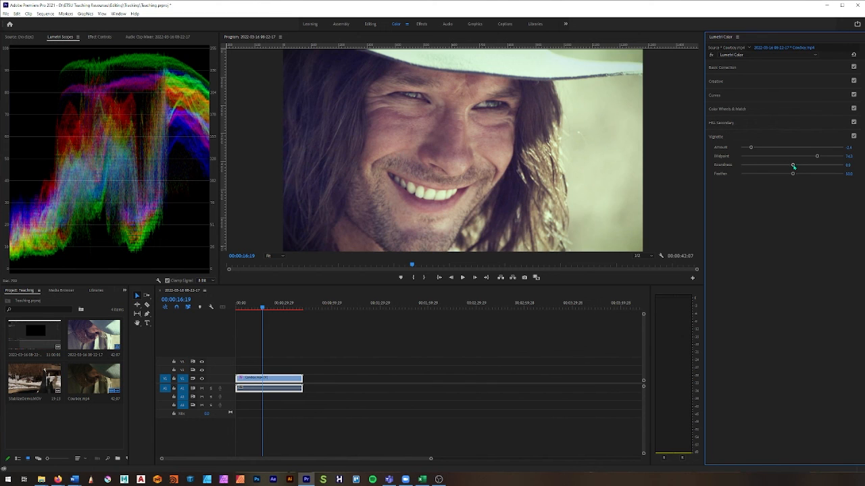
{"action": "left_click_drag", "start_coordinate": [792, 164], "coordinate": [739, 175]}
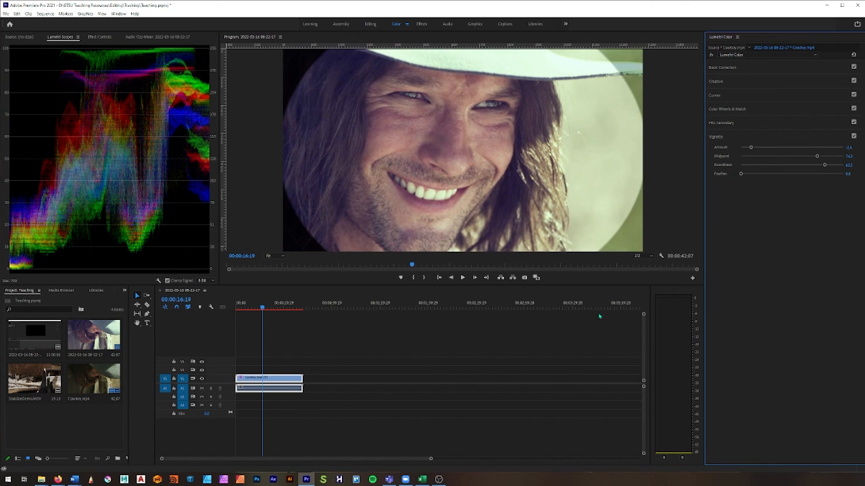